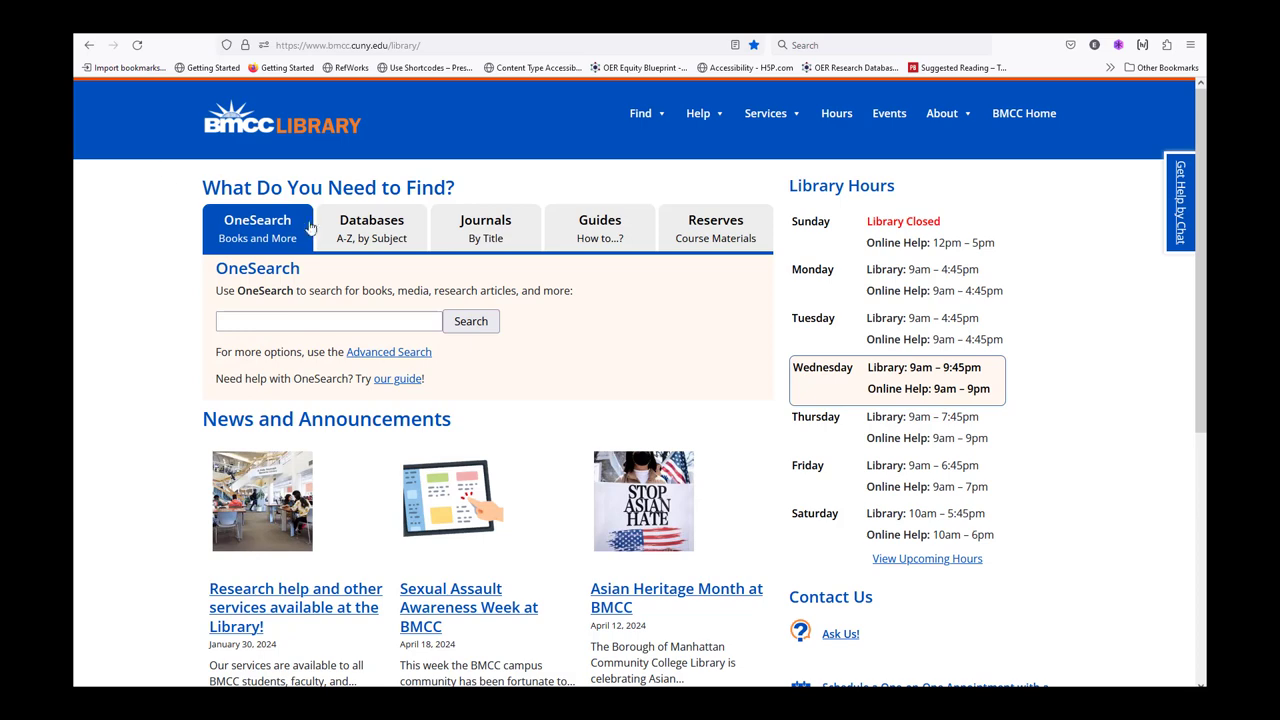
Pick Political Science from the subject list on the library's Databases tab.
{"action": "left_click", "coordinate": [357, 231]}
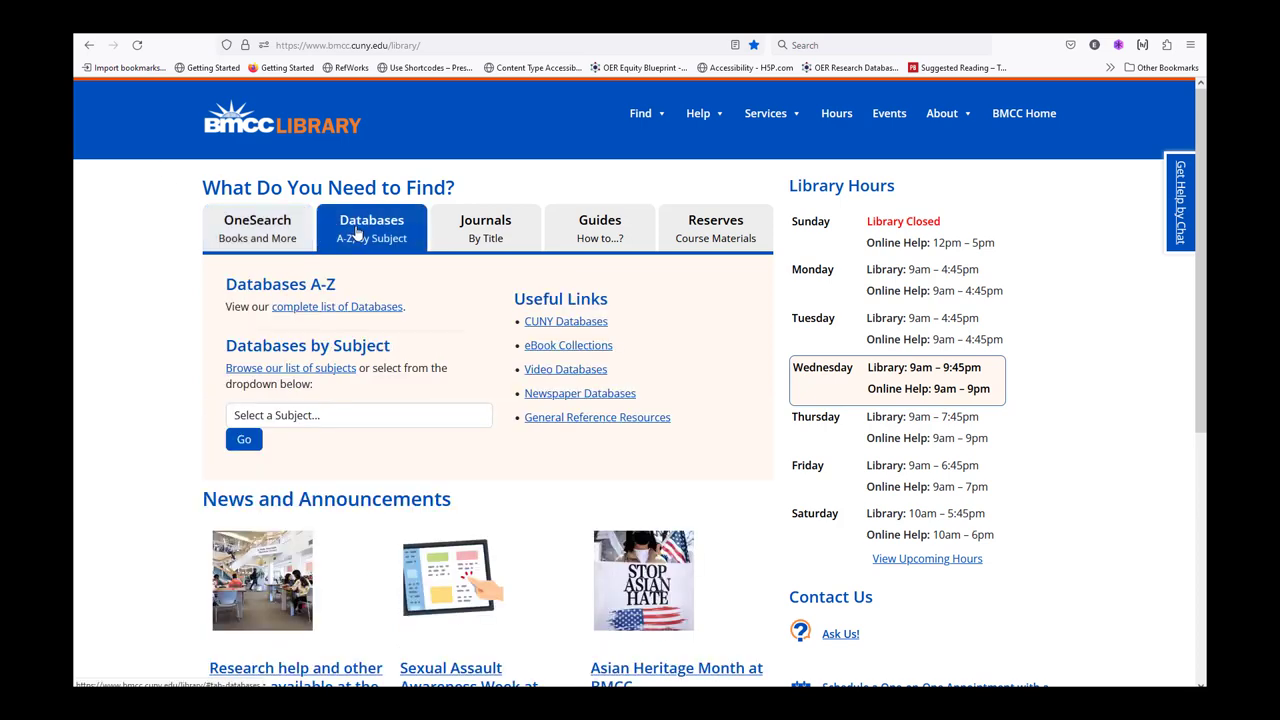
{"action": "left_click", "coordinate": [331, 421]}
{"action": "scroll", "coordinate": [315, 346], "scroll_direction": "down", "scroll_amount": 6}
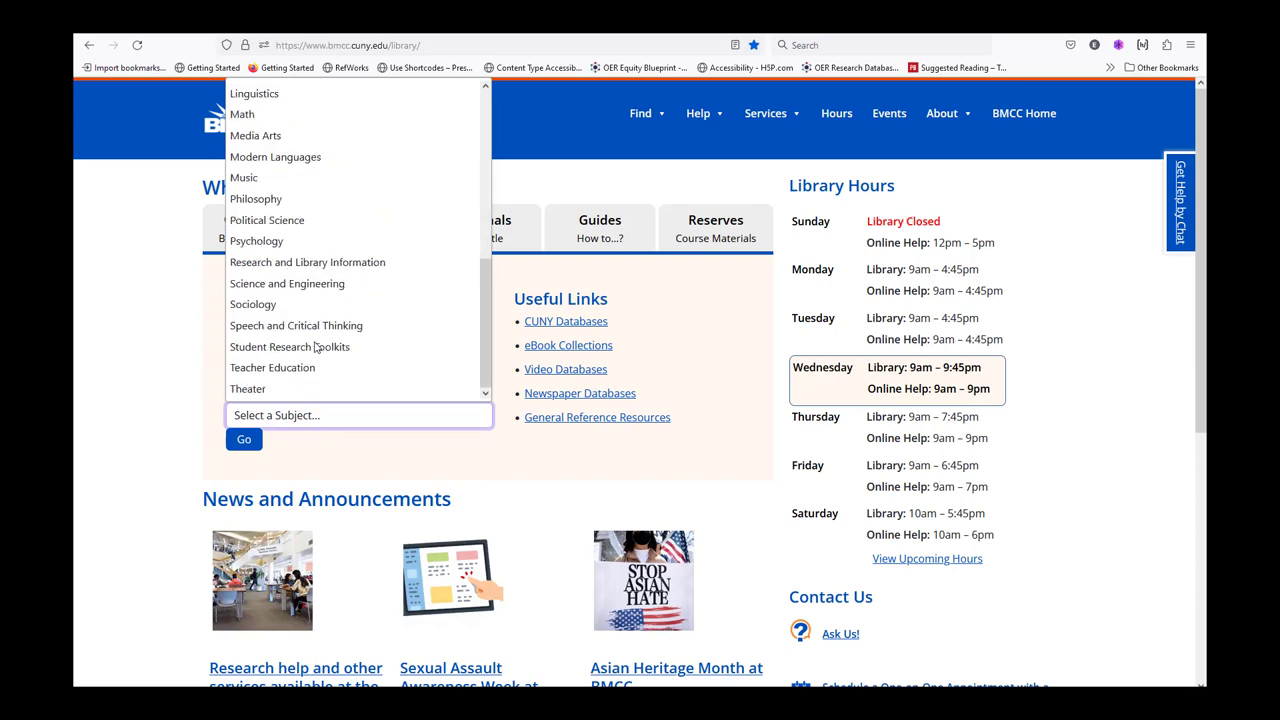
{"action": "left_click", "coordinate": [302, 222]}
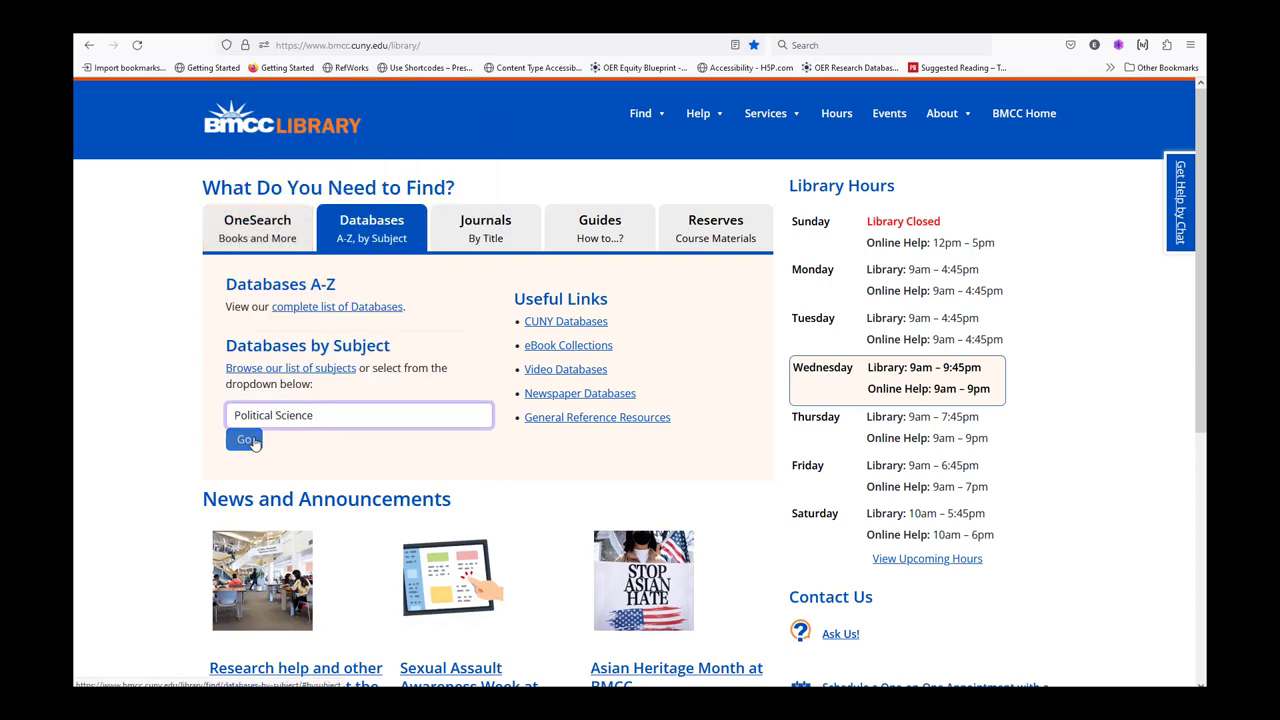
Load the Political Science LibGuide and open Social Sciences Full Text from Best Bets.
{"action": "left_click", "coordinate": [245, 440]}
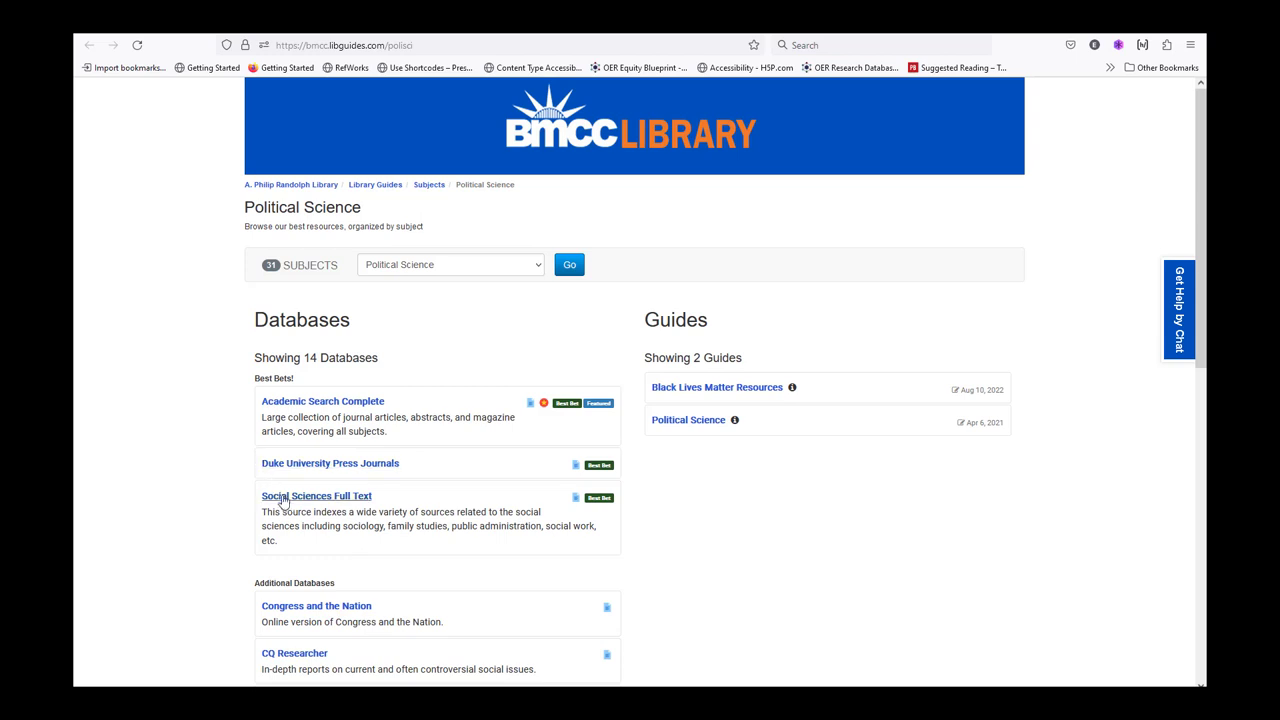
{"action": "left_click", "coordinate": [285, 500]}
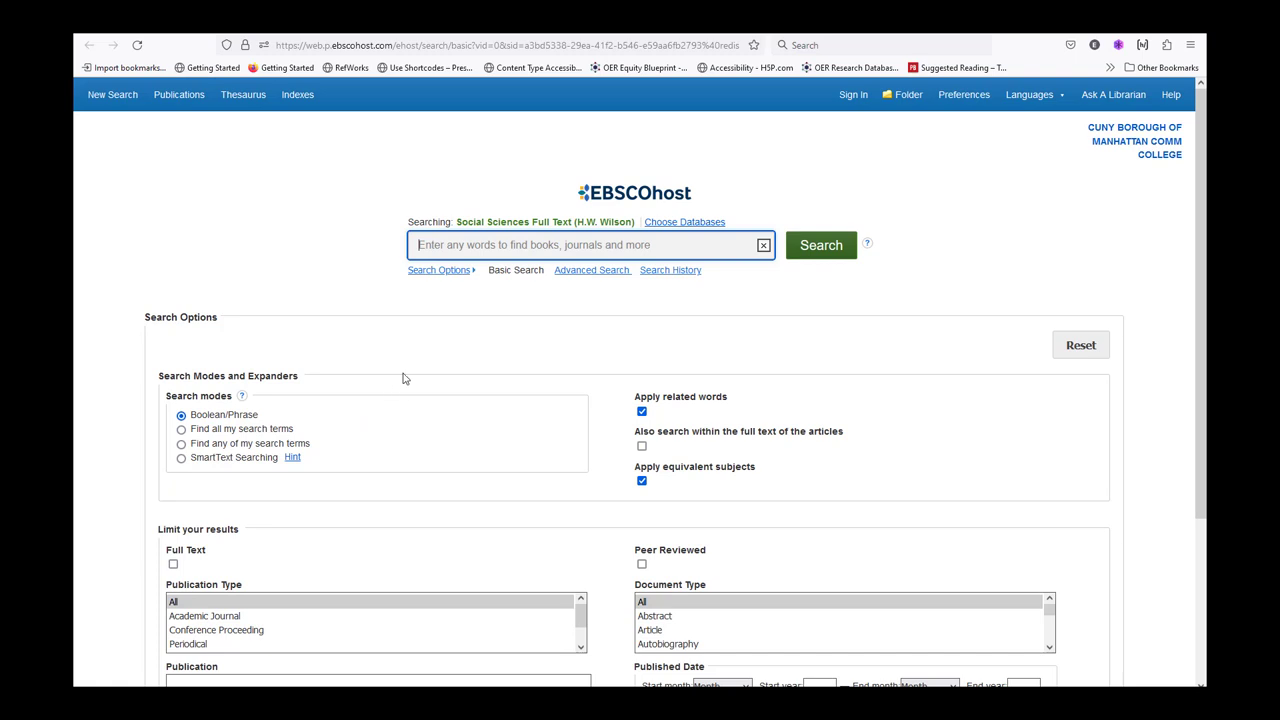
Search 'voter fraud' AND 'new york state or new york' in Advanced Search, getting 283 results.
{"action": "left_click", "coordinate": [592, 270]}
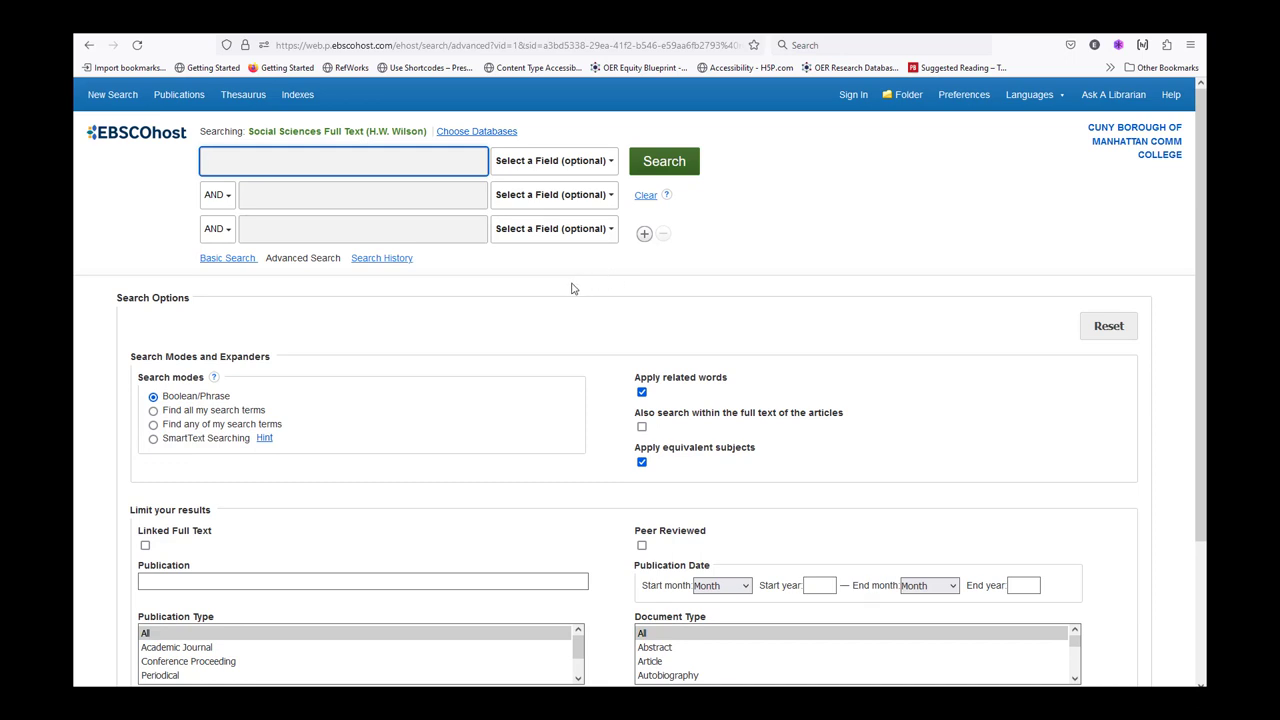
{"action": "type", "text": "Voter Fra"}
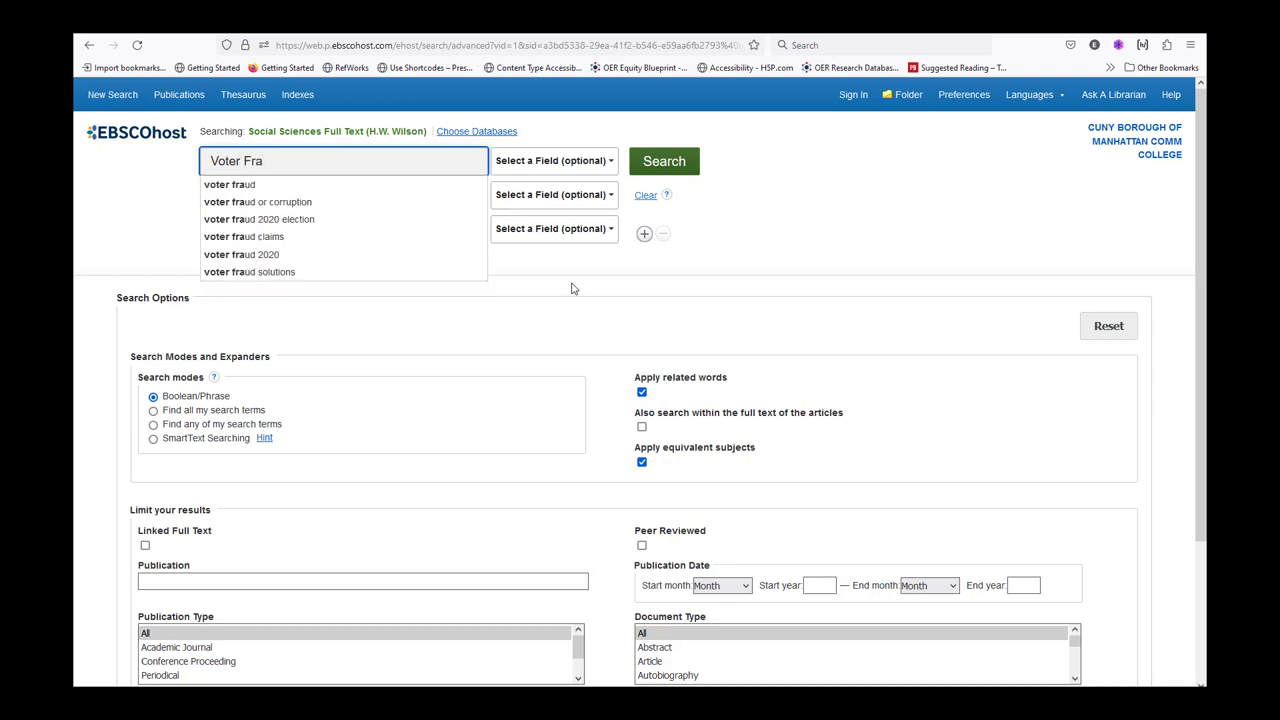
{"action": "type", "text": "ud"}
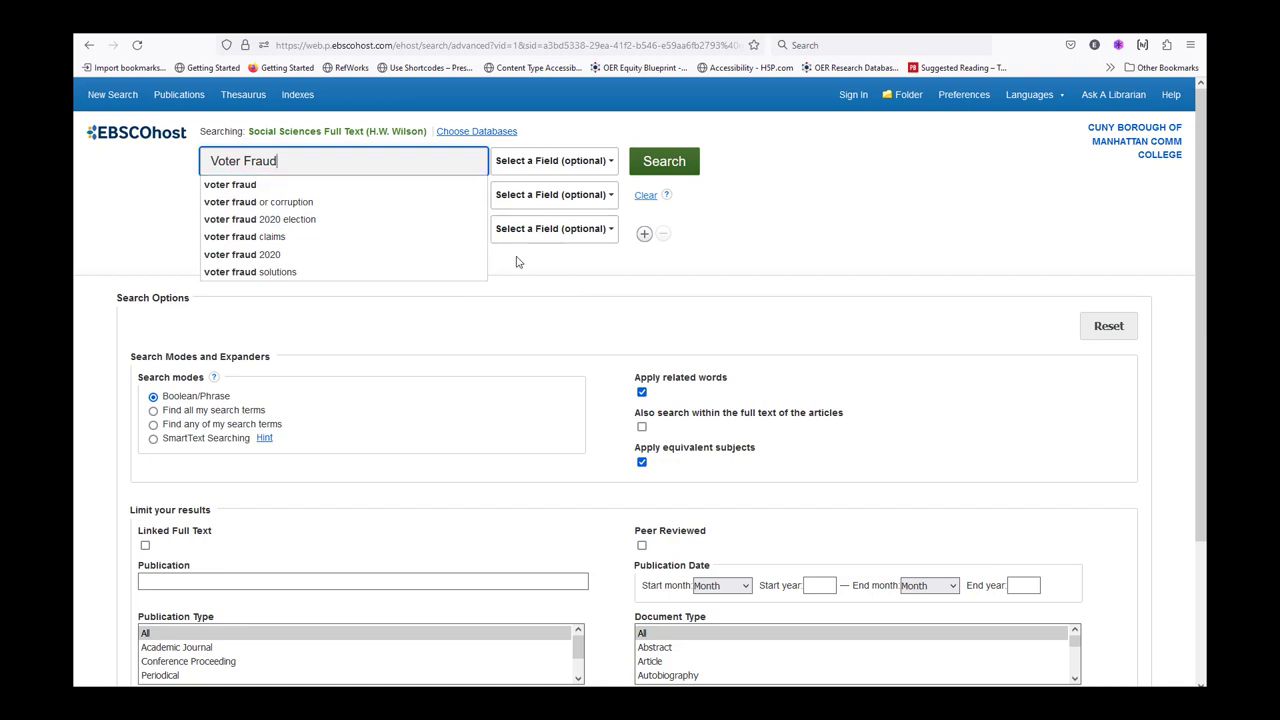
{"action": "left_click", "coordinate": [402, 187]}
{"action": "left_click", "coordinate": [366, 197]}
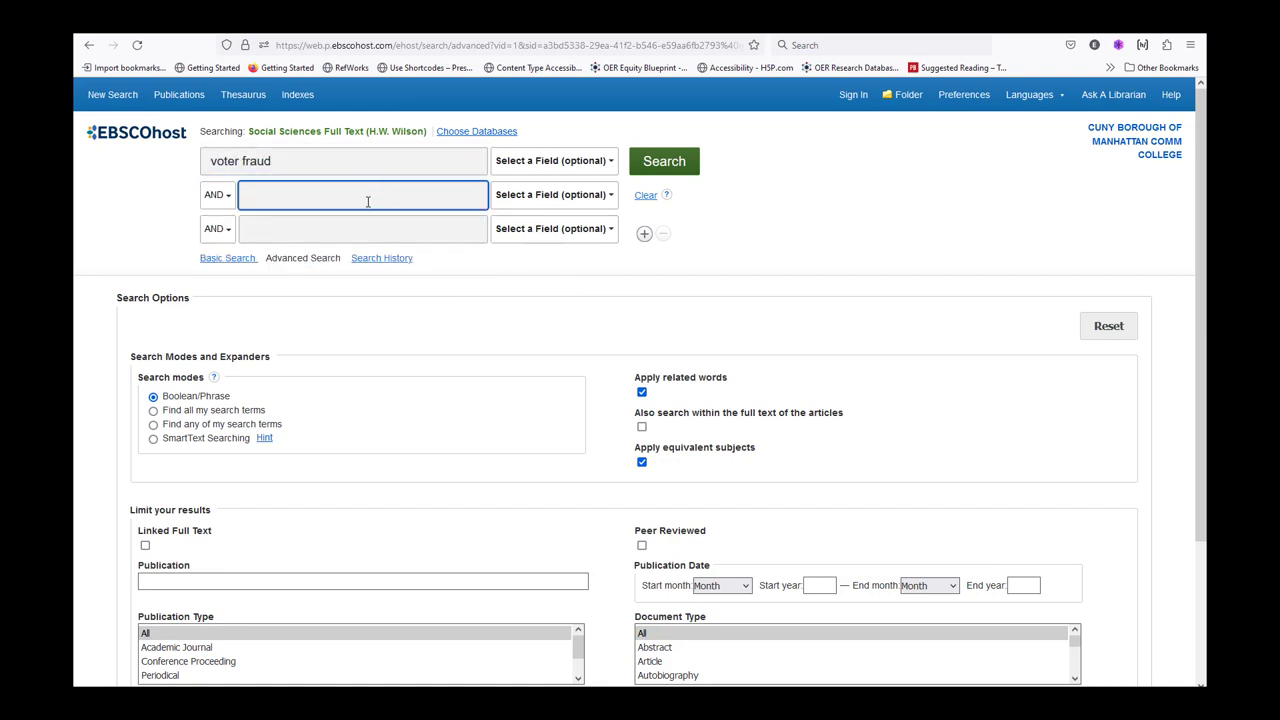
{"action": "type", "text": "New york"}
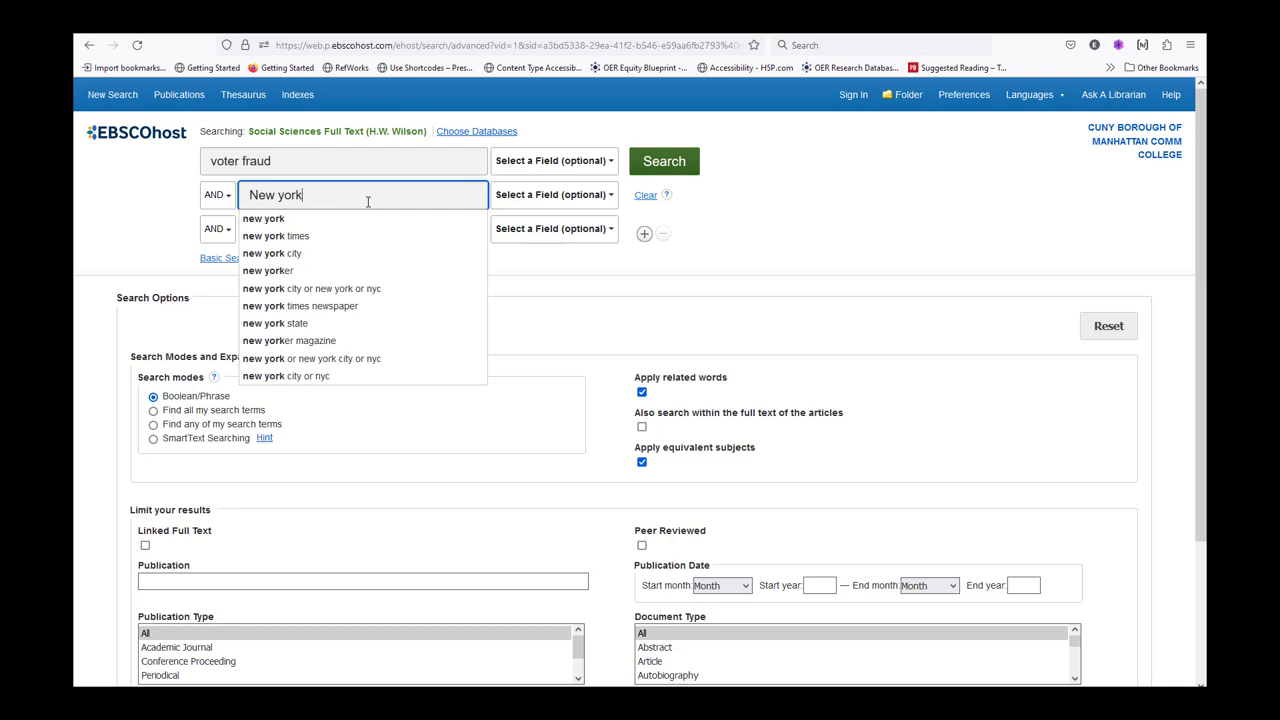
{"action": "type", "text": " state"}
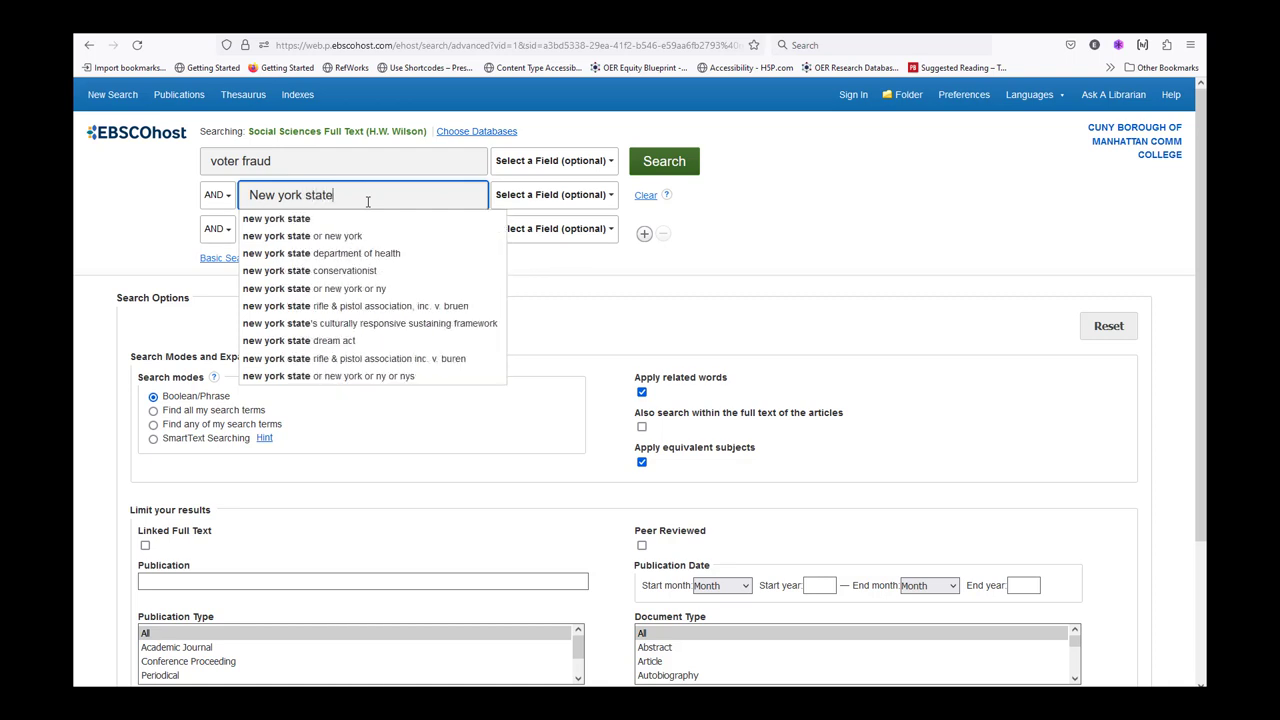
{"action": "left_click", "coordinate": [365, 236]}
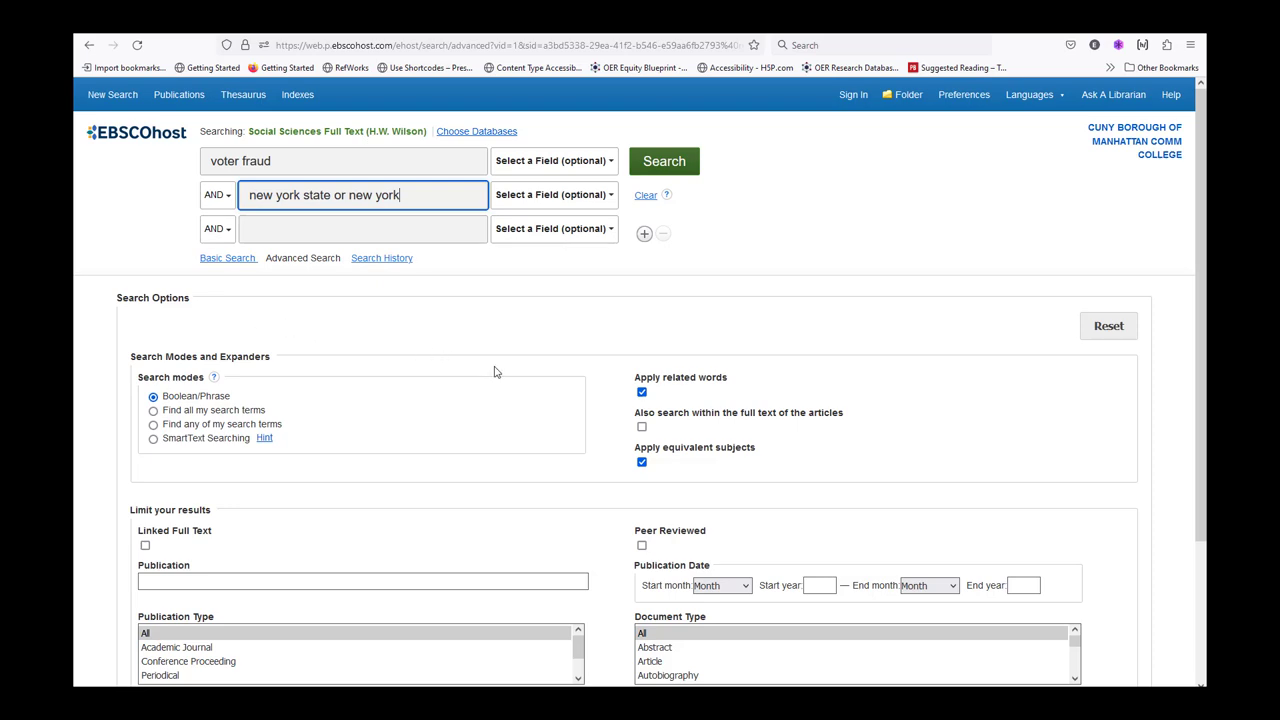
{"action": "scroll", "coordinate": [494, 372], "scroll_direction": "down", "scroll_amount": 1}
{"action": "scroll", "coordinate": [494, 372], "scroll_direction": "down", "scroll_amount": 1}
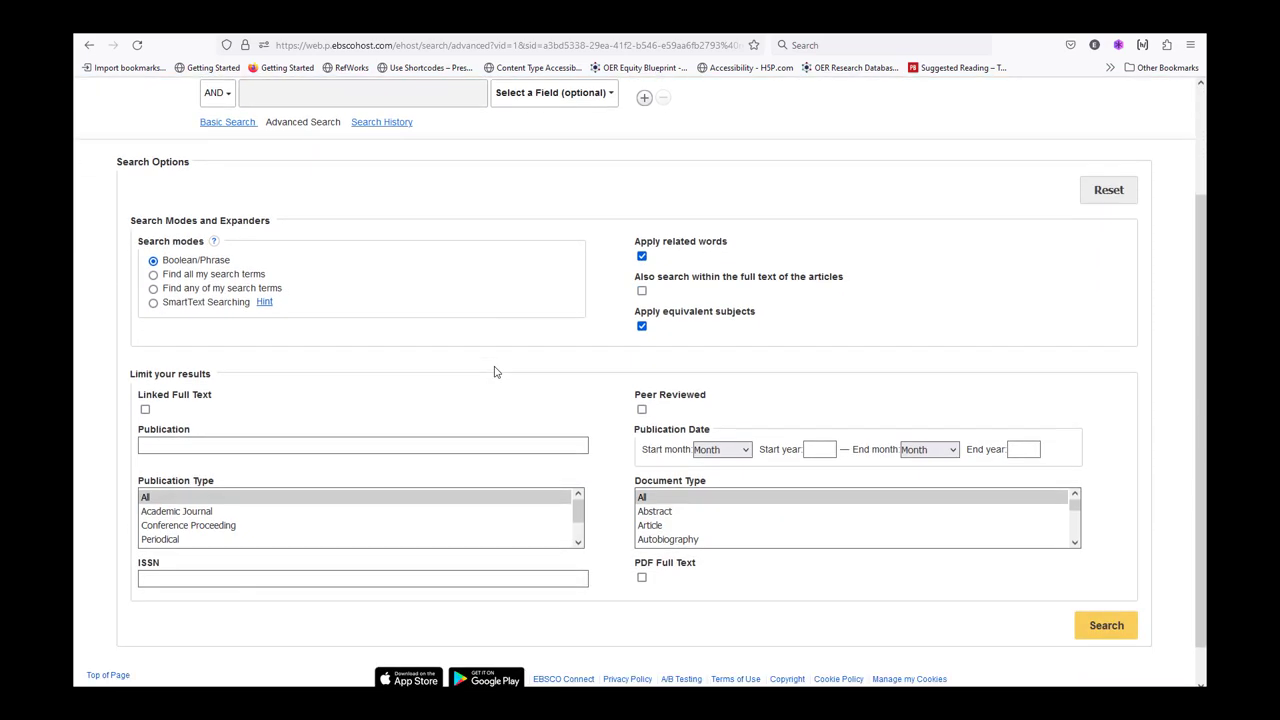
{"action": "scroll", "coordinate": [494, 372], "scroll_direction": "up", "scroll_amount": 2}
{"action": "left_click", "coordinate": [655, 164]}
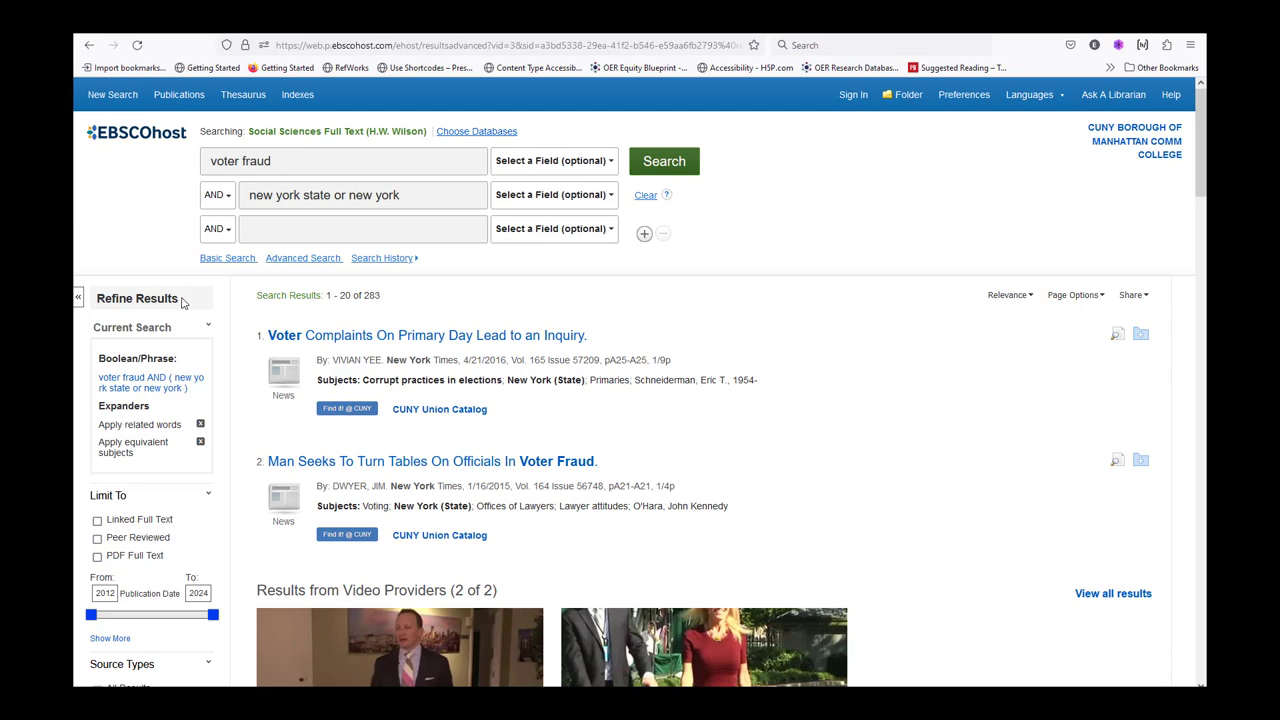
{"action": "scroll", "coordinate": [181, 303], "scroll_direction": "down", "scroll_amount": 3}
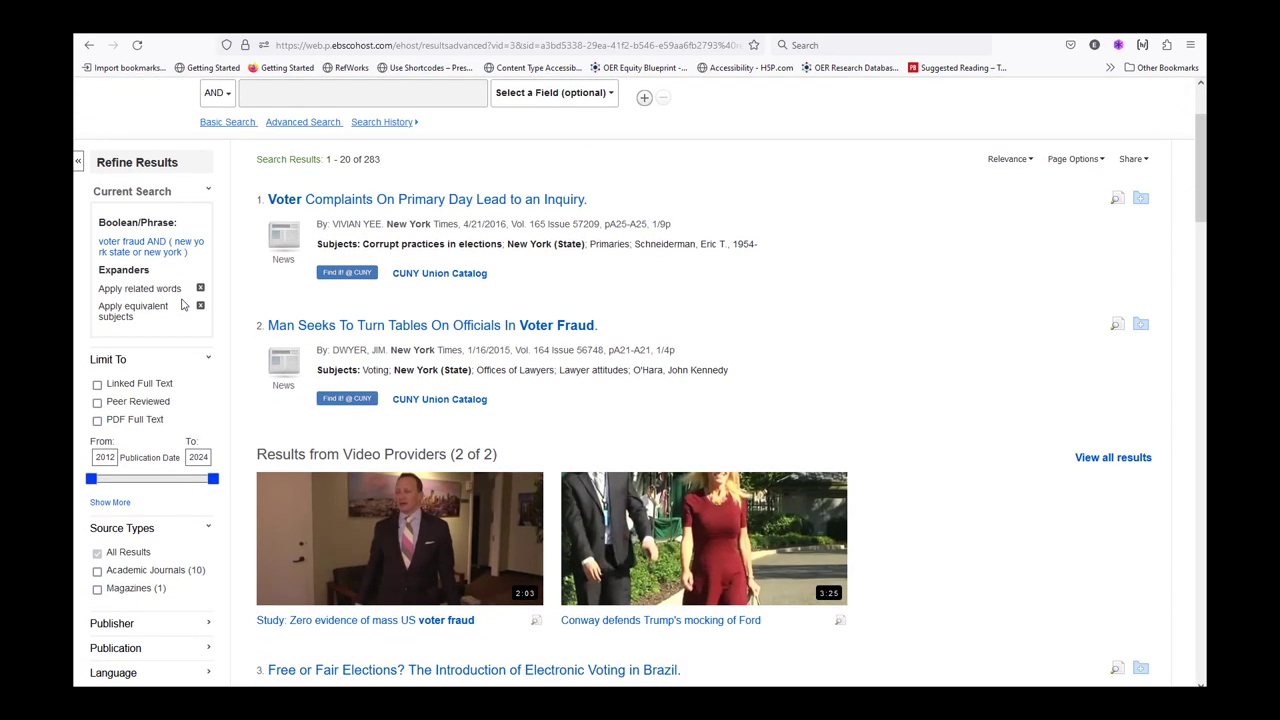
{"action": "scroll", "coordinate": [181, 303], "scroll_direction": "down", "scroll_amount": 1}
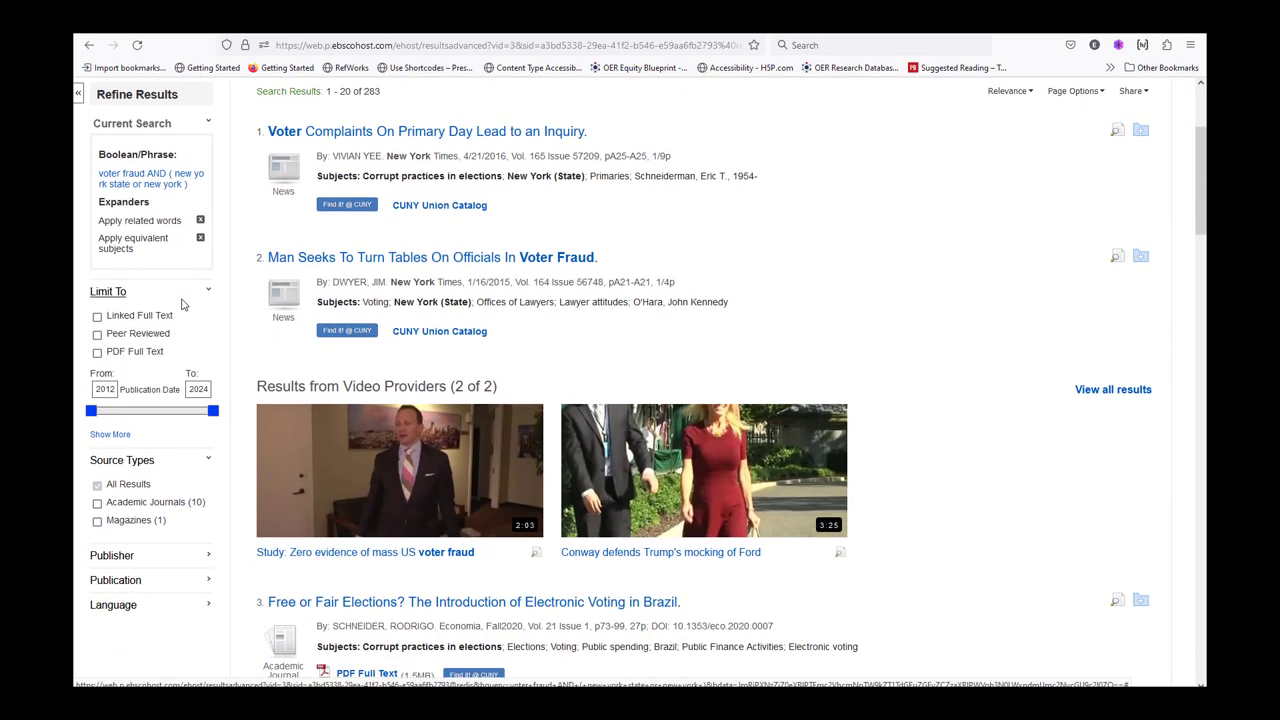
{"action": "scroll", "coordinate": [181, 305], "scroll_direction": "up", "scroll_amount": 3}
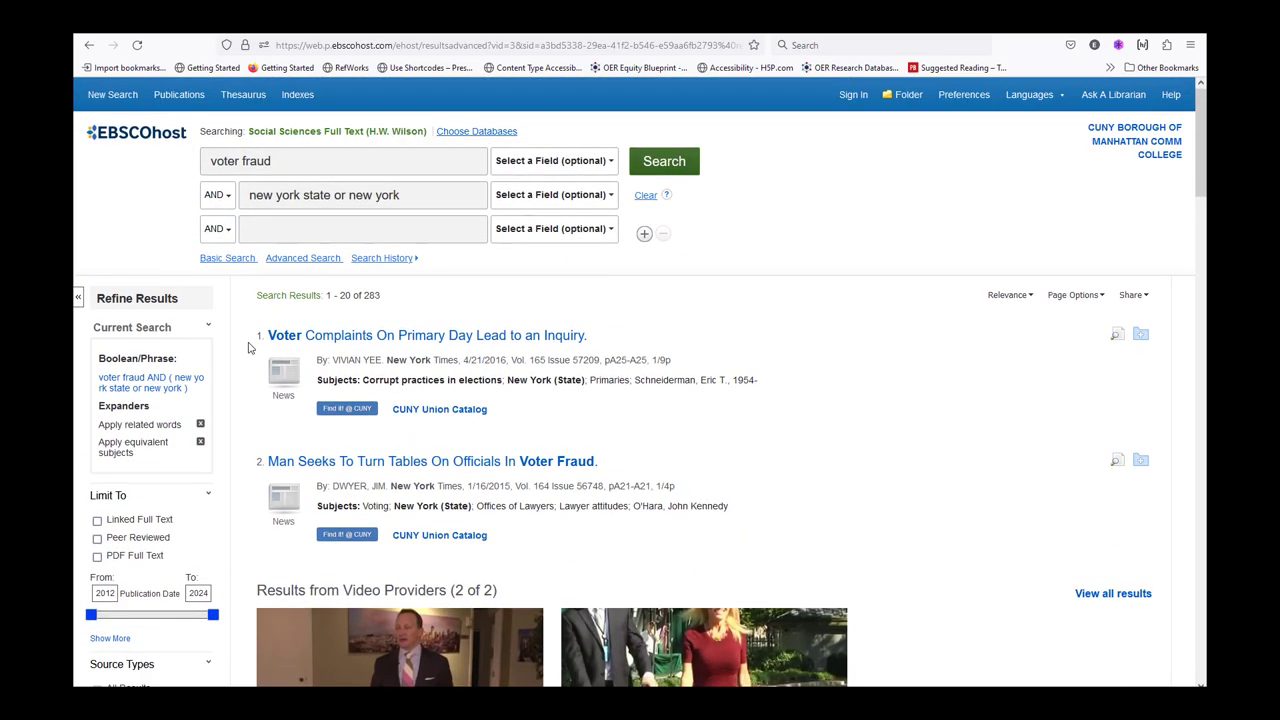
{"action": "scroll", "coordinate": [250, 340], "scroll_direction": "down", "scroll_amount": 5}
{"action": "scroll", "coordinate": [250, 347], "scroll_direction": "down", "scroll_amount": 3}
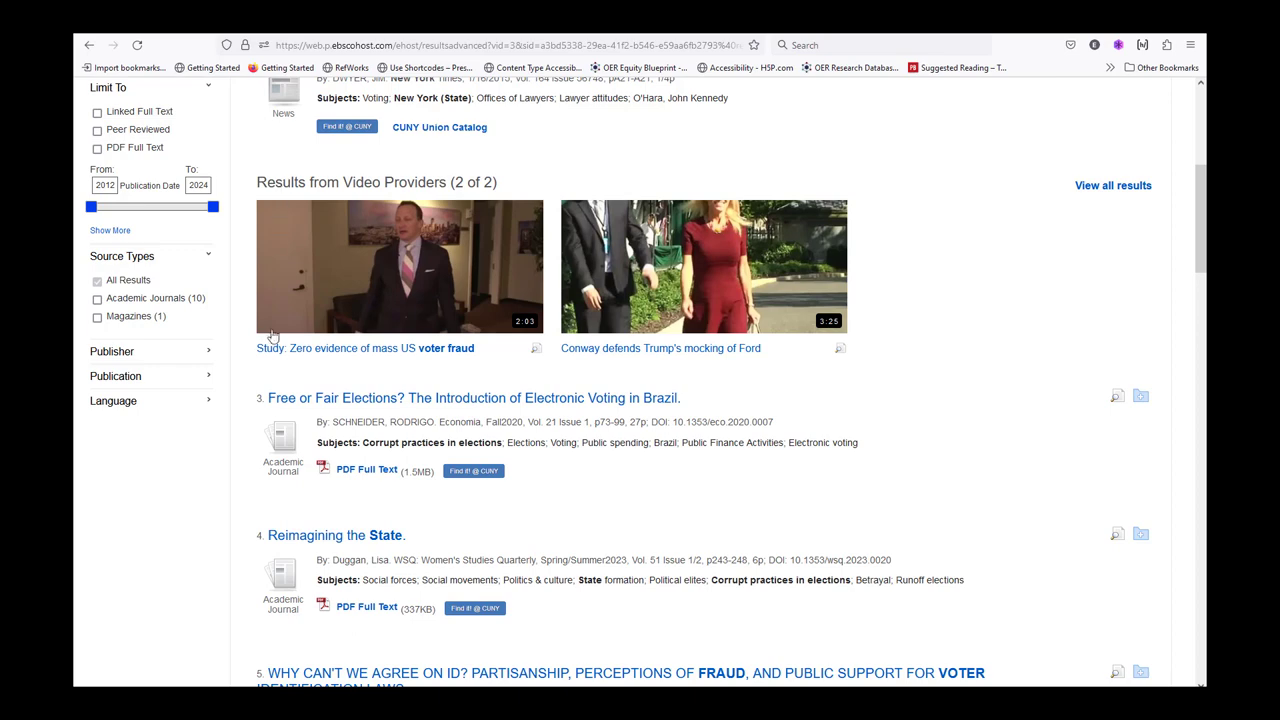
{"action": "scroll", "coordinate": [287, 487], "scroll_direction": "down", "scroll_amount": 8}
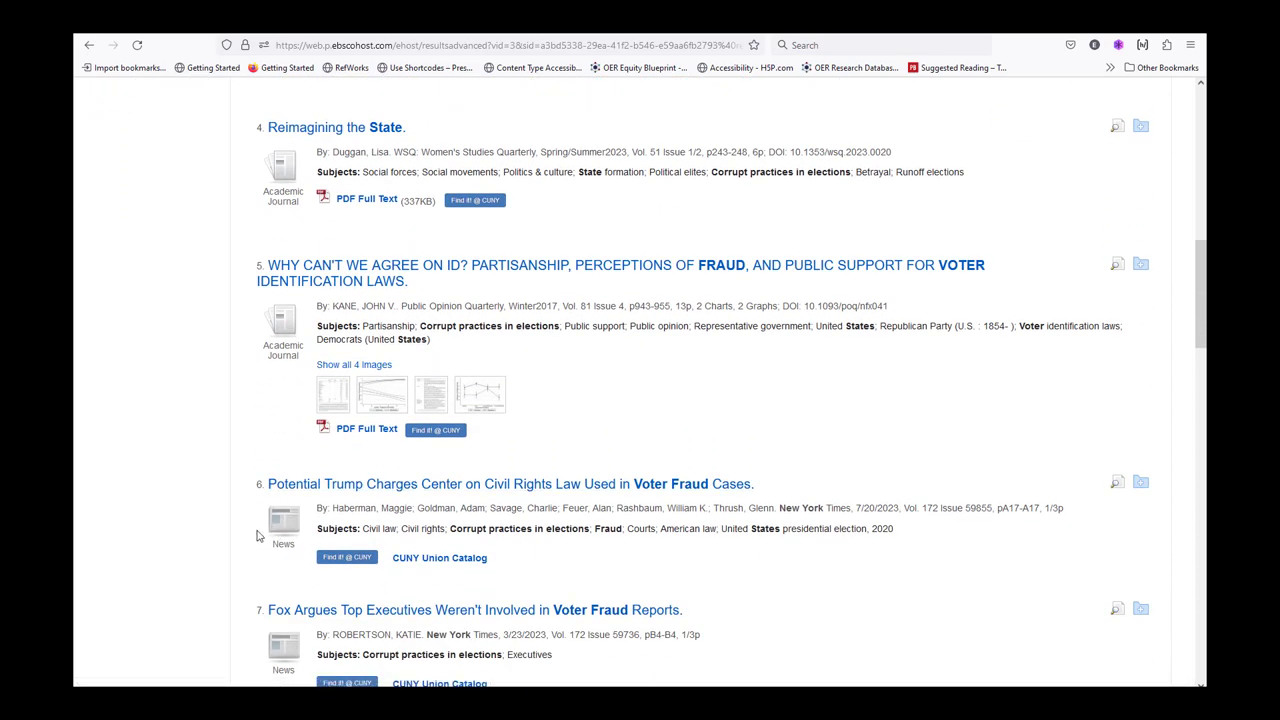
{"action": "scroll", "coordinate": [257, 536], "scroll_direction": "down", "scroll_amount": 4}
{"action": "scroll", "coordinate": [257, 535], "scroll_direction": "down", "scroll_amount": 7}
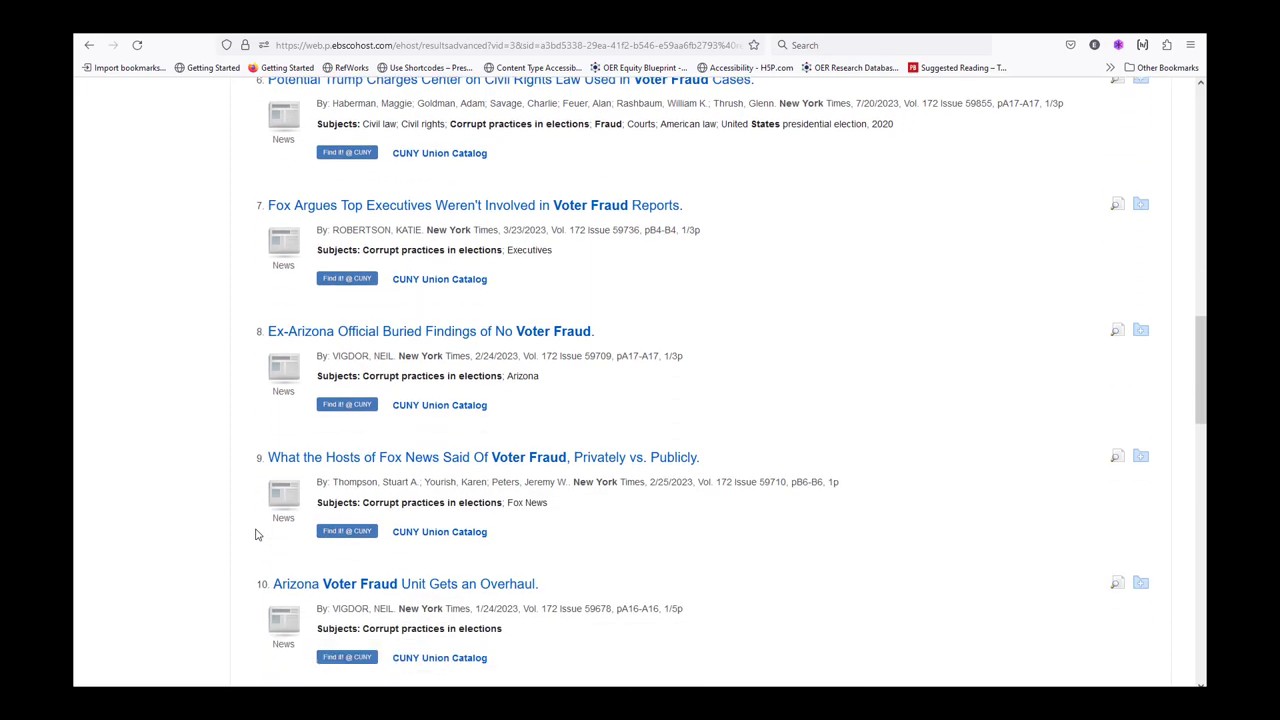
{"action": "scroll", "coordinate": [256, 535], "scroll_direction": "down", "scroll_amount": 4}
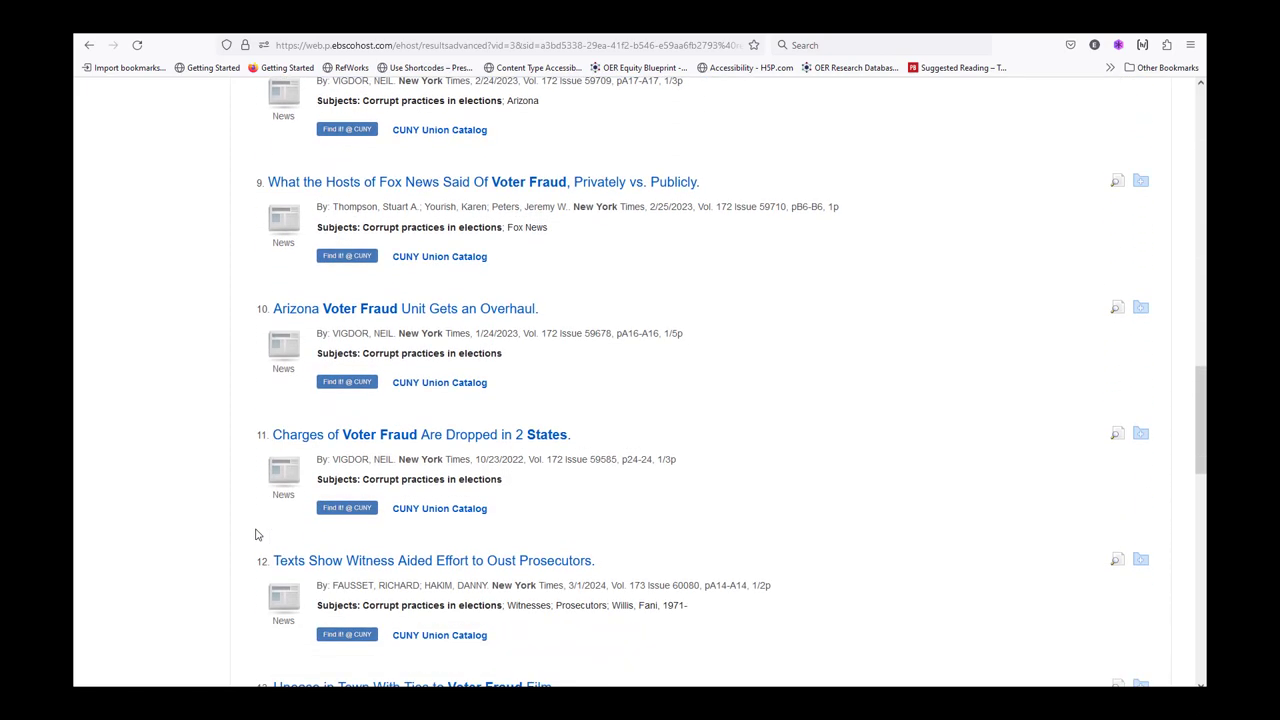
{"action": "scroll", "coordinate": [256, 535], "scroll_direction": "up", "scroll_amount": 6}
{"action": "scroll", "coordinate": [255, 533], "scroll_direction": "up", "scroll_amount": 11}
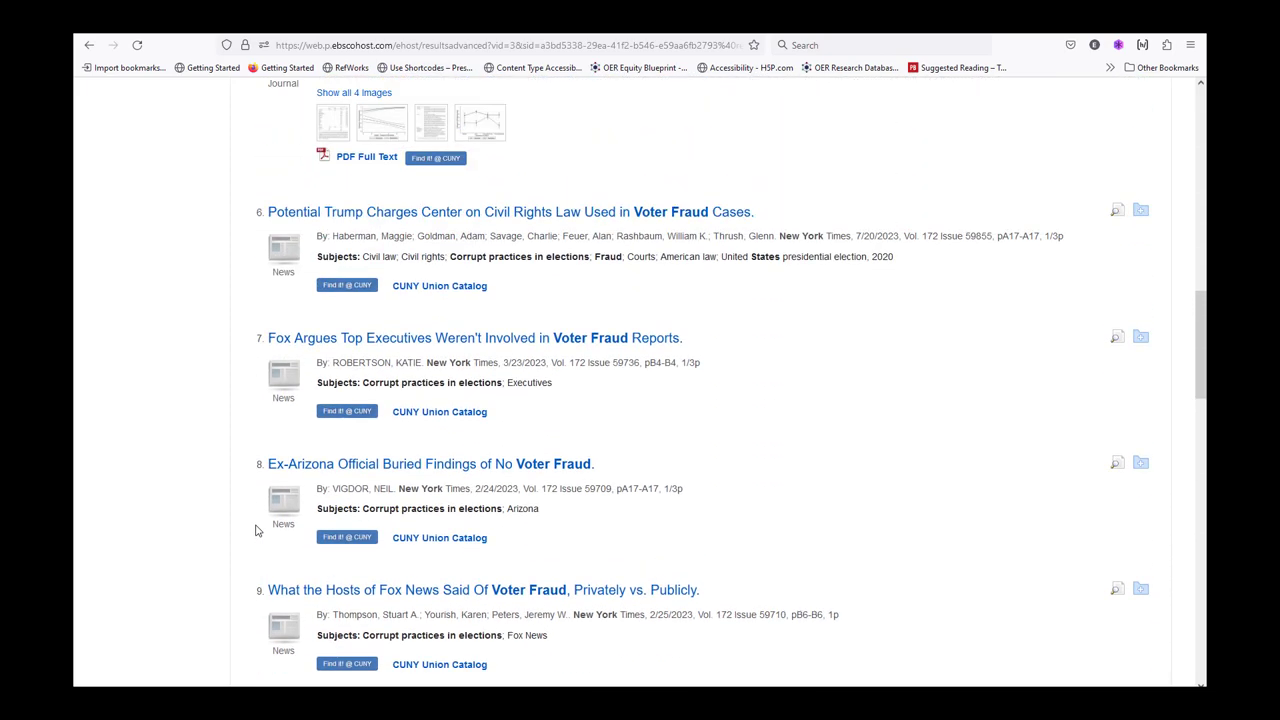
{"action": "scroll", "coordinate": [256, 529], "scroll_direction": "up", "scroll_amount": 12}
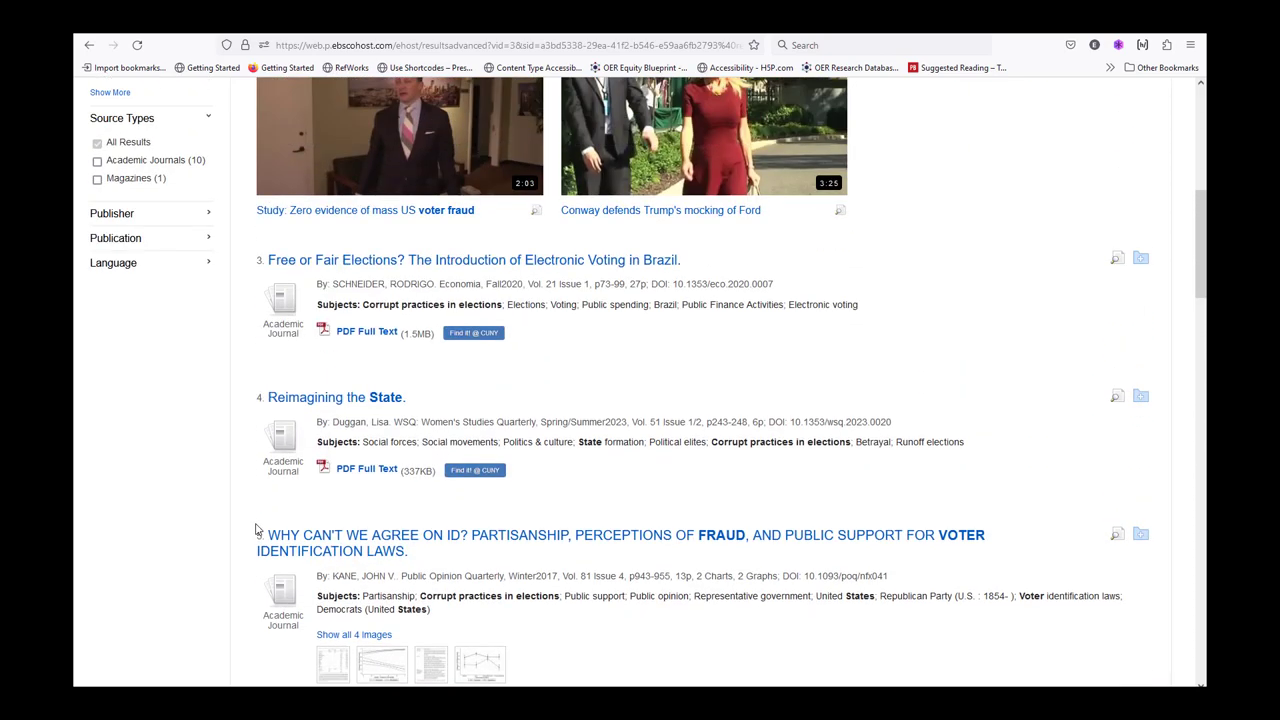
{"action": "scroll", "coordinate": [258, 528], "scroll_direction": "up", "scroll_amount": 2}
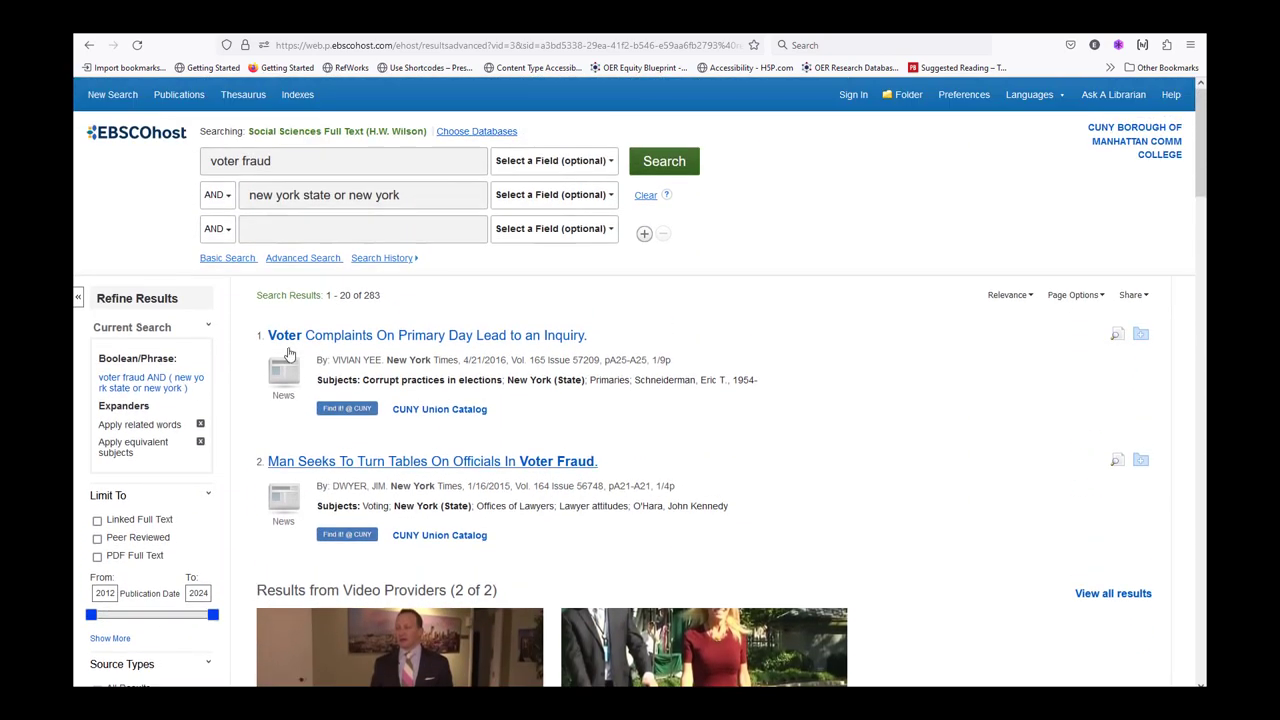
Limit the results to PDF Full Text from 2020–2023, leaving 3 items.
{"action": "left_click", "coordinate": [98, 557]}
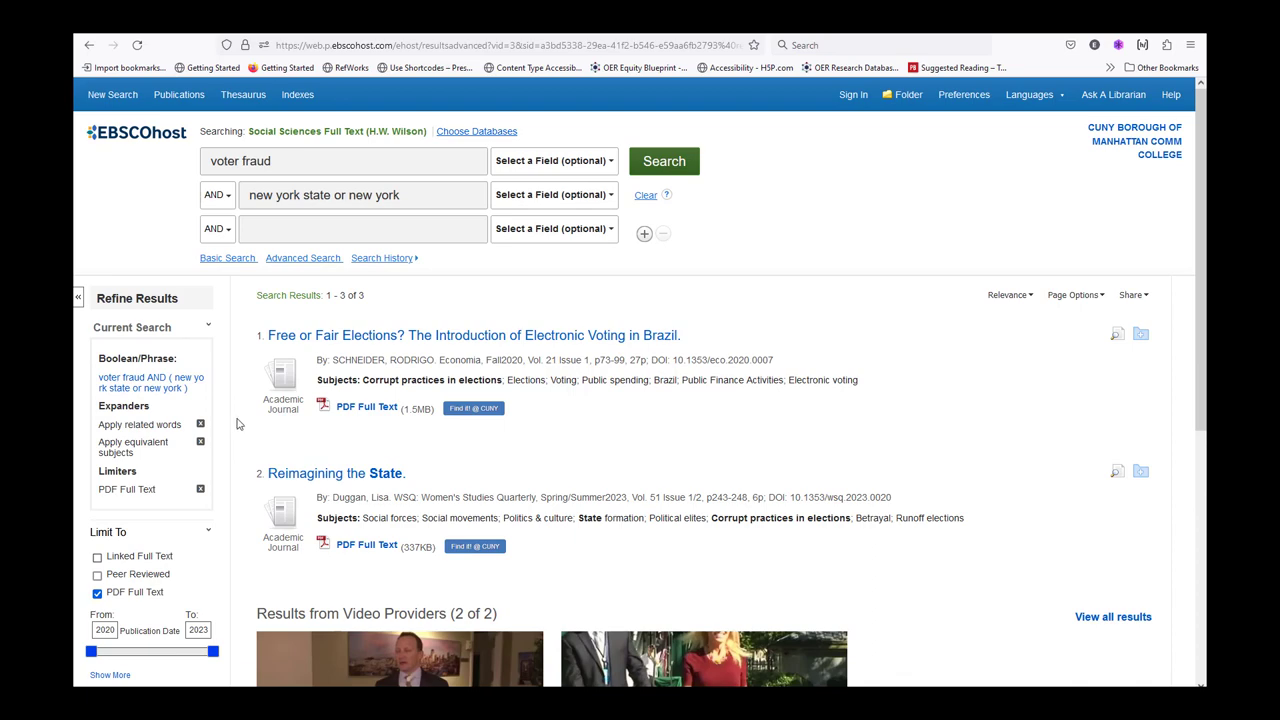
{"action": "scroll", "coordinate": [243, 406], "scroll_direction": "down", "scroll_amount": 4}
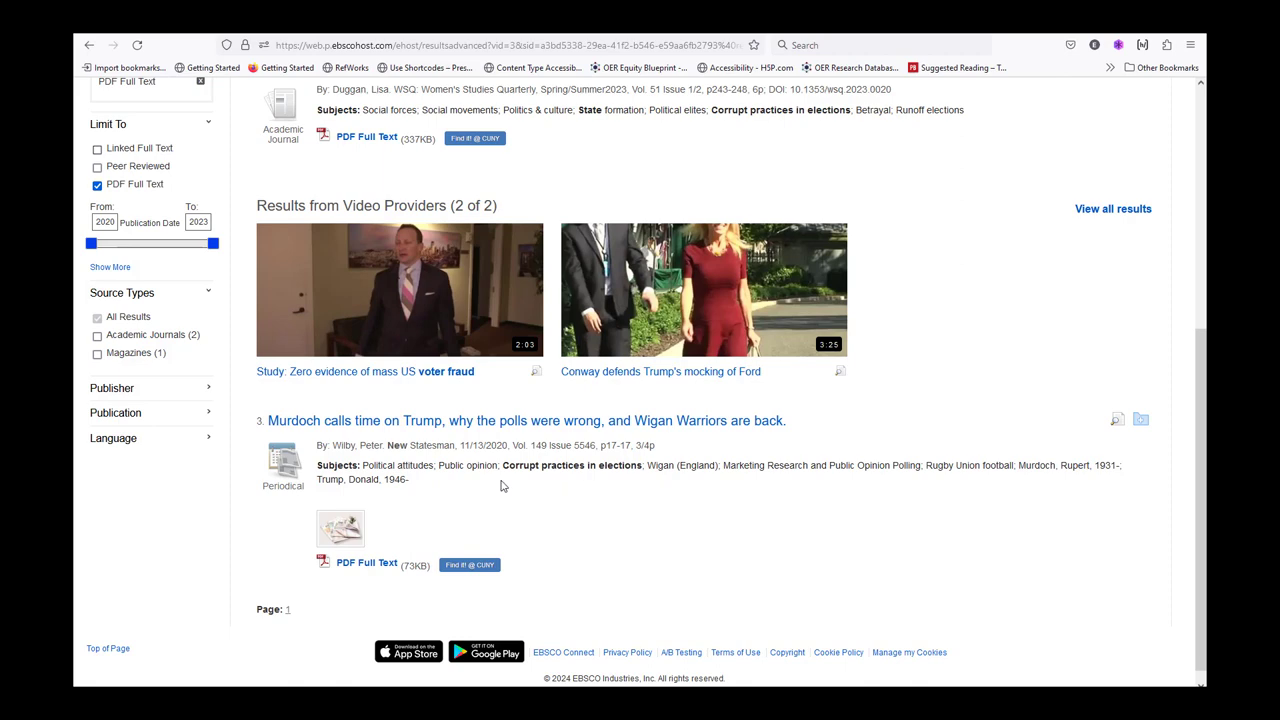
{"action": "scroll", "coordinate": [479, 486], "scroll_direction": "up", "scroll_amount": 5}
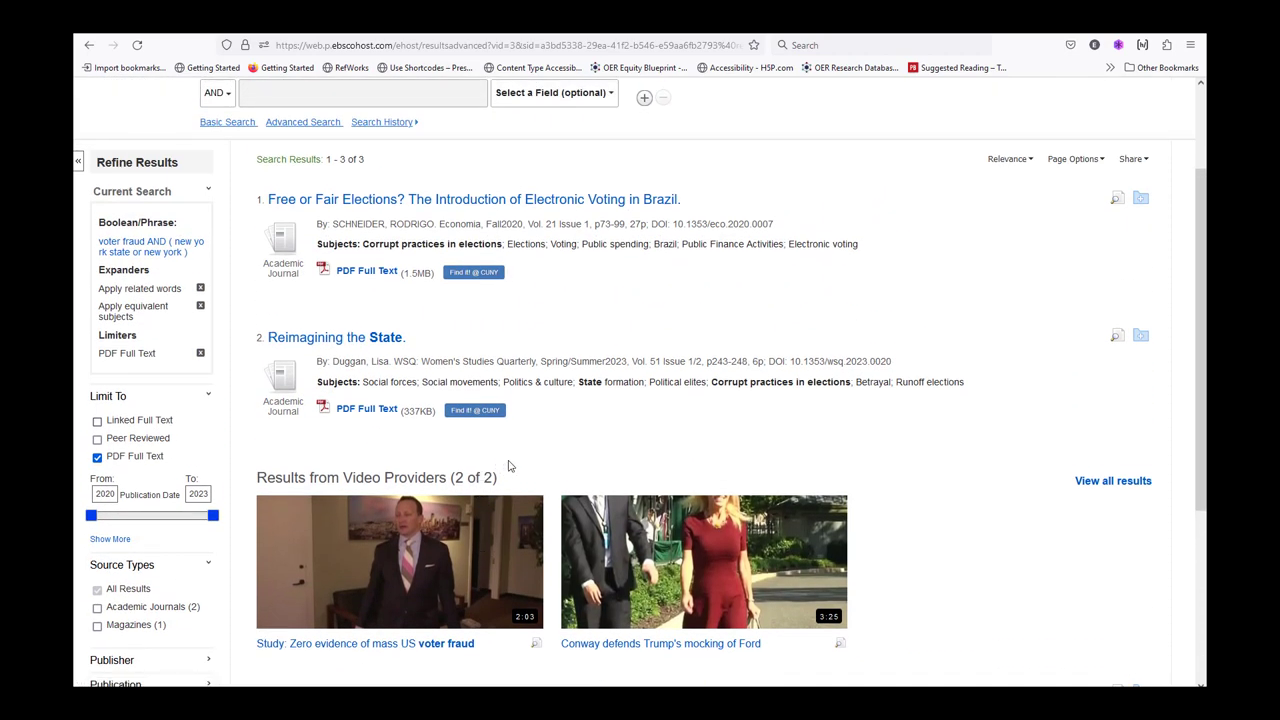
{"action": "scroll", "coordinate": [509, 465], "scroll_direction": "down", "scroll_amount": 5}
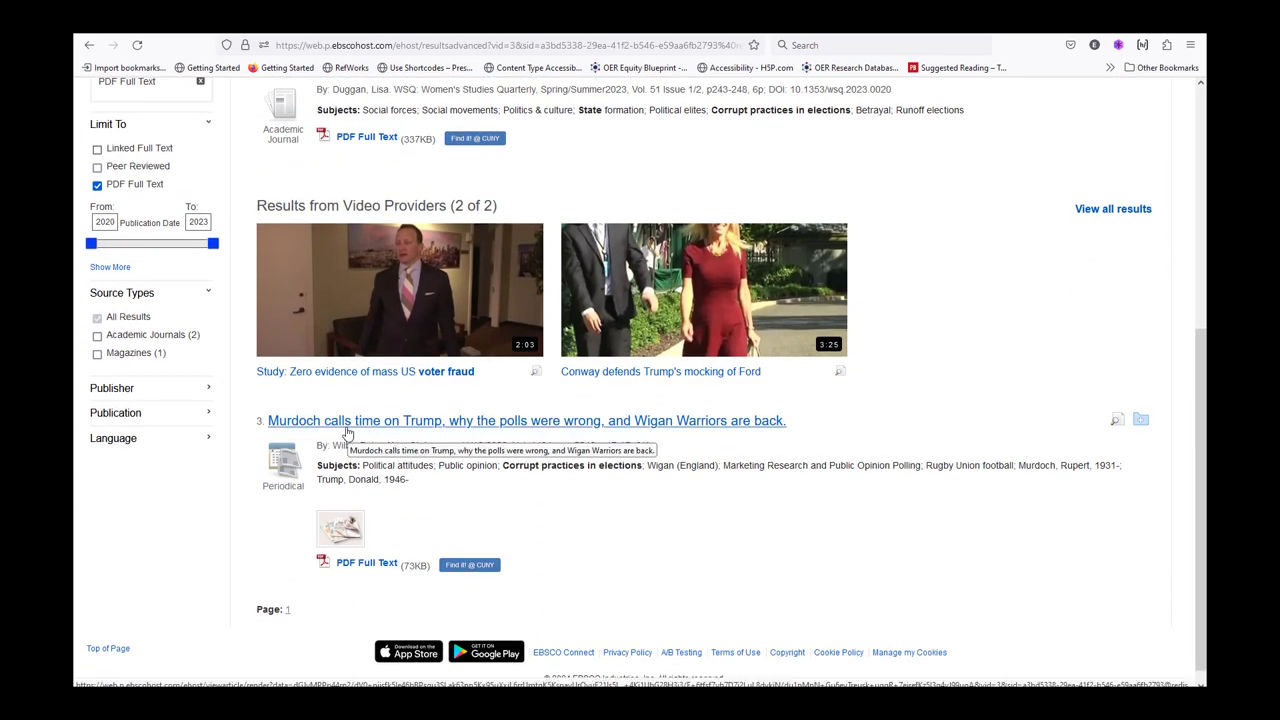
Open the New Statesman 'Murdoch calls time on Trump' article and read its PDF full text.
{"action": "left_click", "coordinate": [346, 428]}
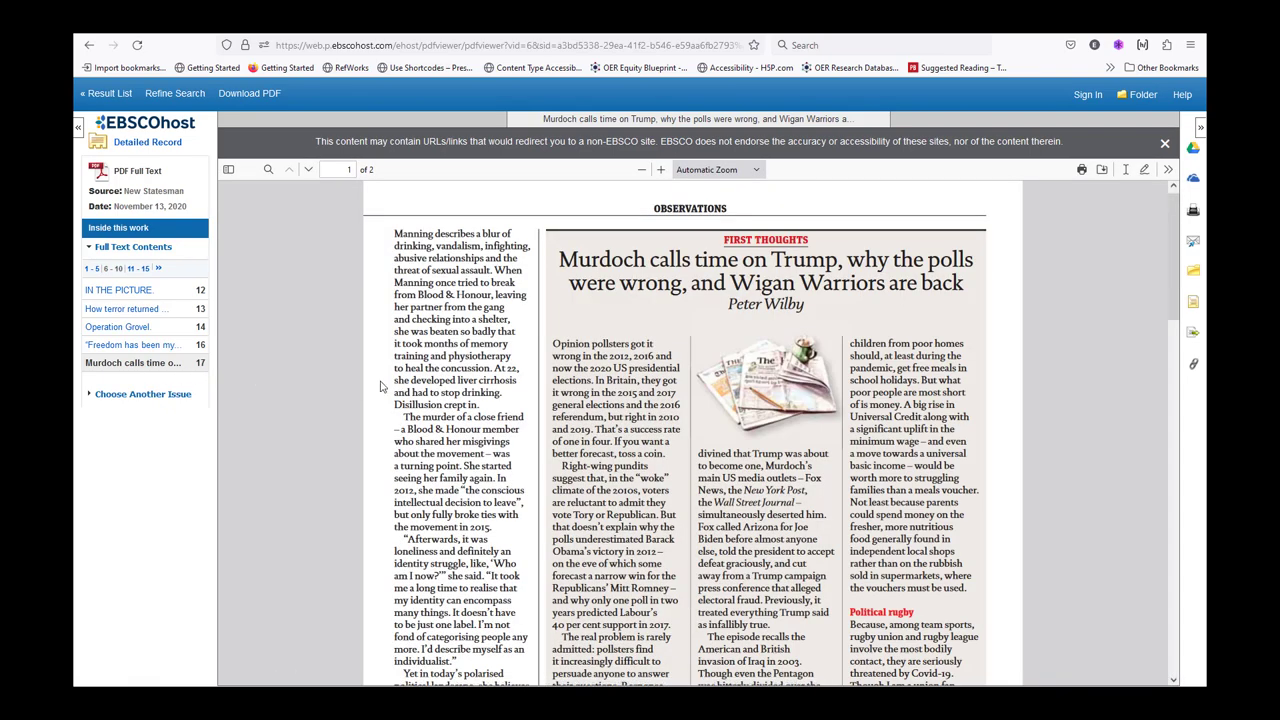
{"action": "scroll", "coordinate": [381, 388], "scroll_direction": "down", "scroll_amount": 3}
{"action": "scroll", "coordinate": [381, 388], "scroll_direction": "down", "scroll_amount": 2}
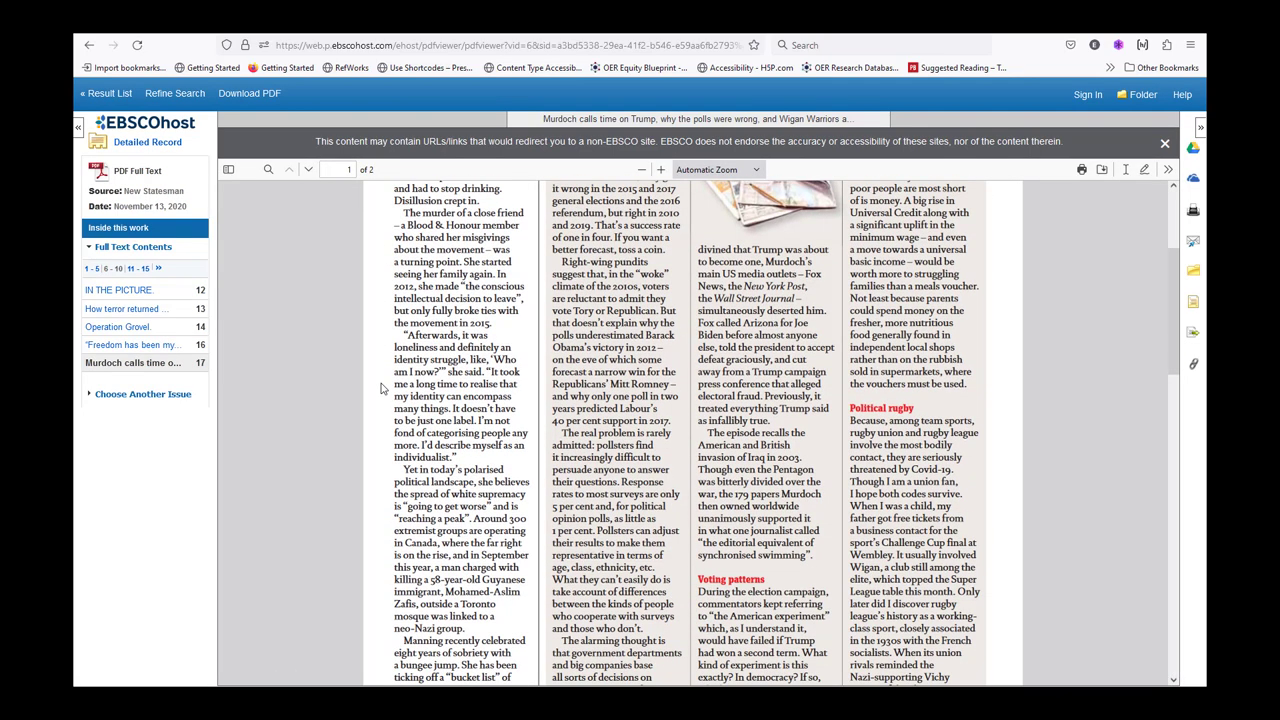
{"action": "scroll", "coordinate": [381, 388], "scroll_direction": "down", "scroll_amount": 2}
{"action": "scroll", "coordinate": [381, 388], "scroll_direction": "down", "scroll_amount": 2}
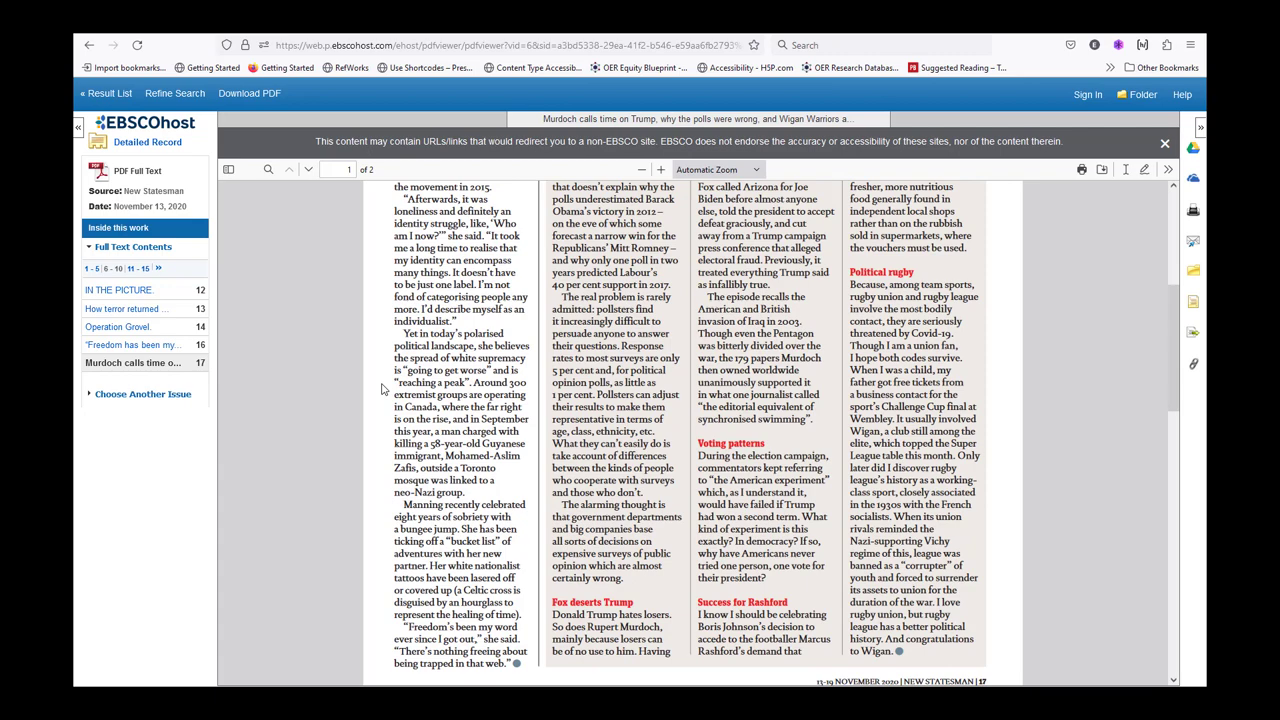
{"action": "scroll", "coordinate": [381, 388], "scroll_direction": "down", "scroll_amount": 3}
{"action": "scroll", "coordinate": [381, 388], "scroll_direction": "up", "scroll_amount": 10}
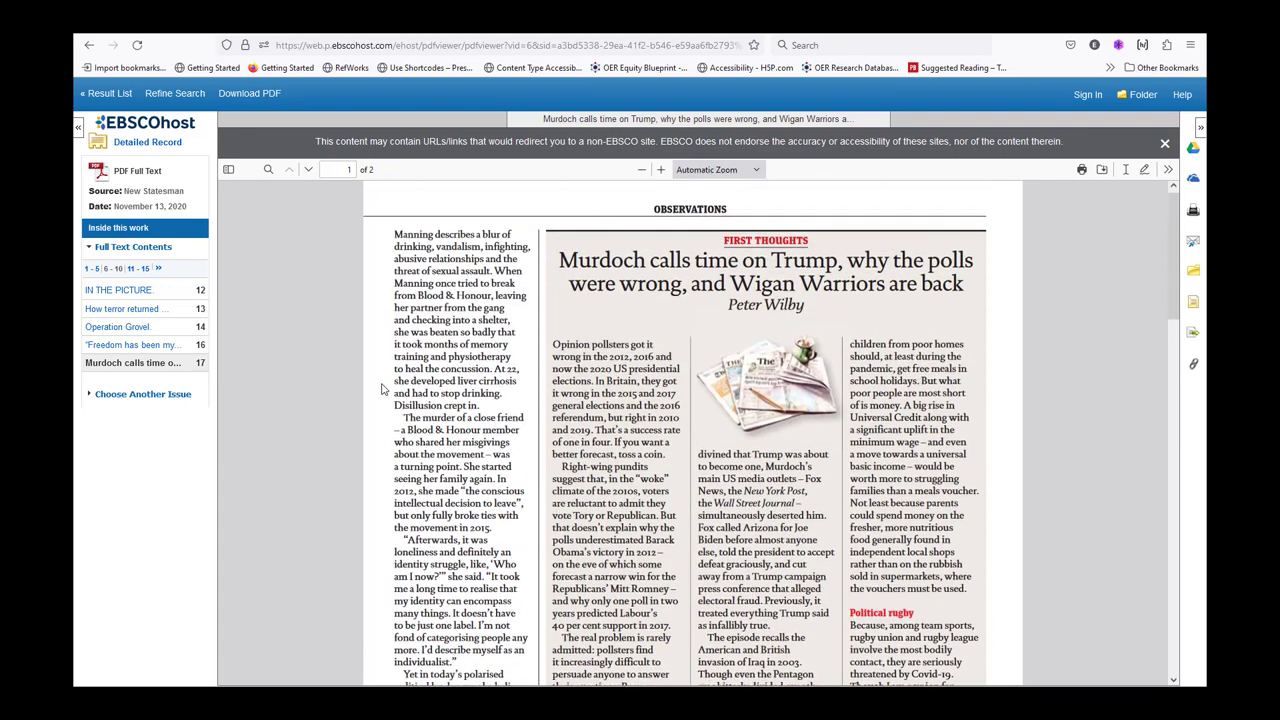
{"action": "left_click", "coordinate": [1103, 170]}
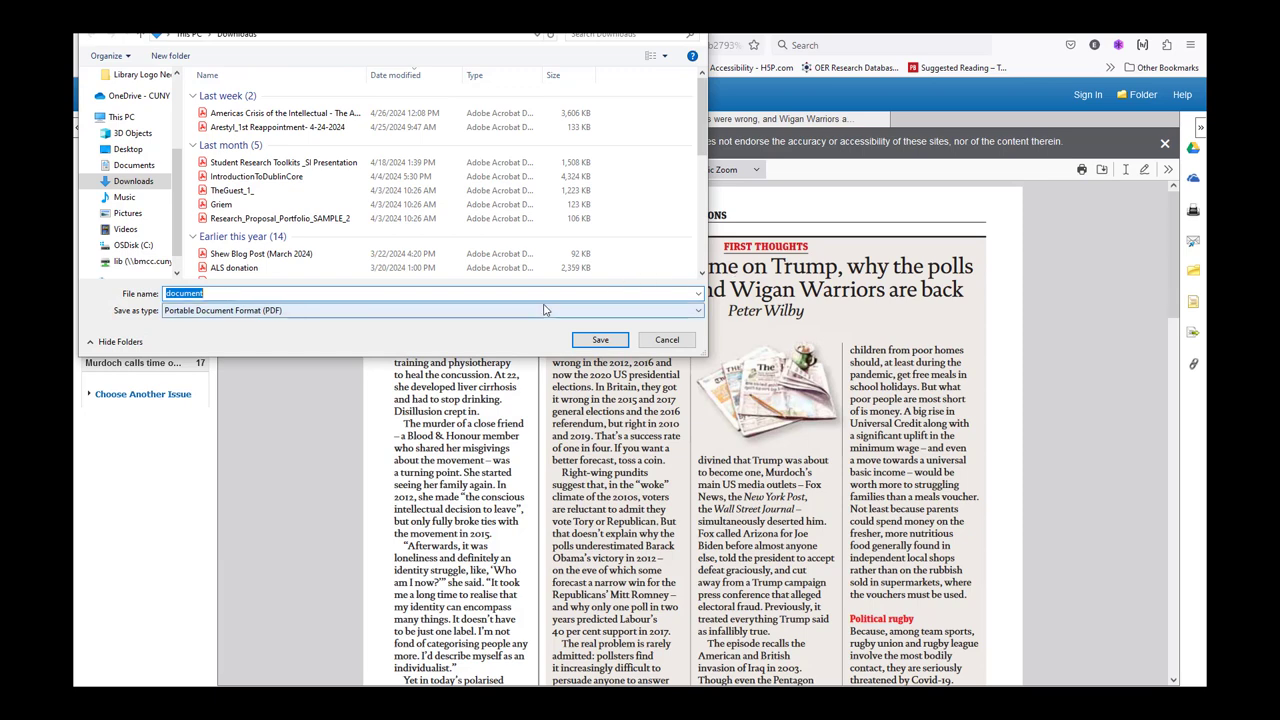
{"action": "left_click", "coordinate": [667, 341]}
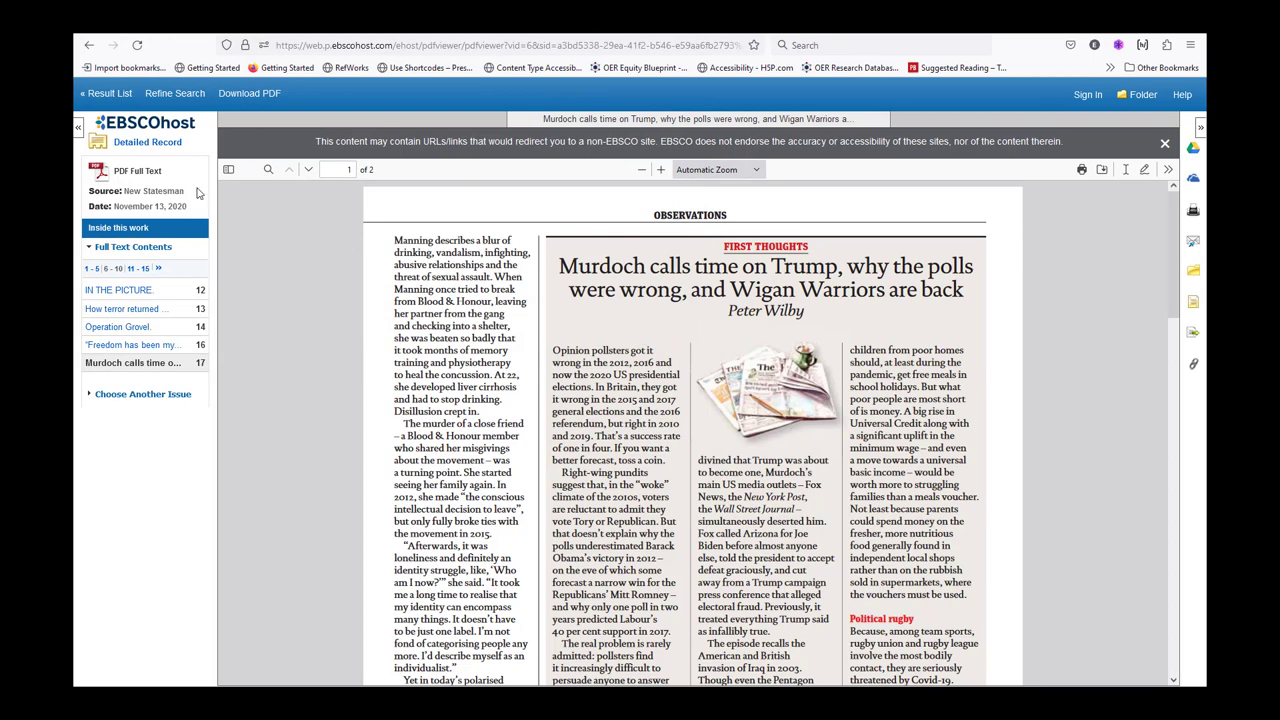
Go back to the result list and clear the PDF Full Text limiter, restoring 283 results.
{"action": "left_click", "coordinate": [119, 101]}
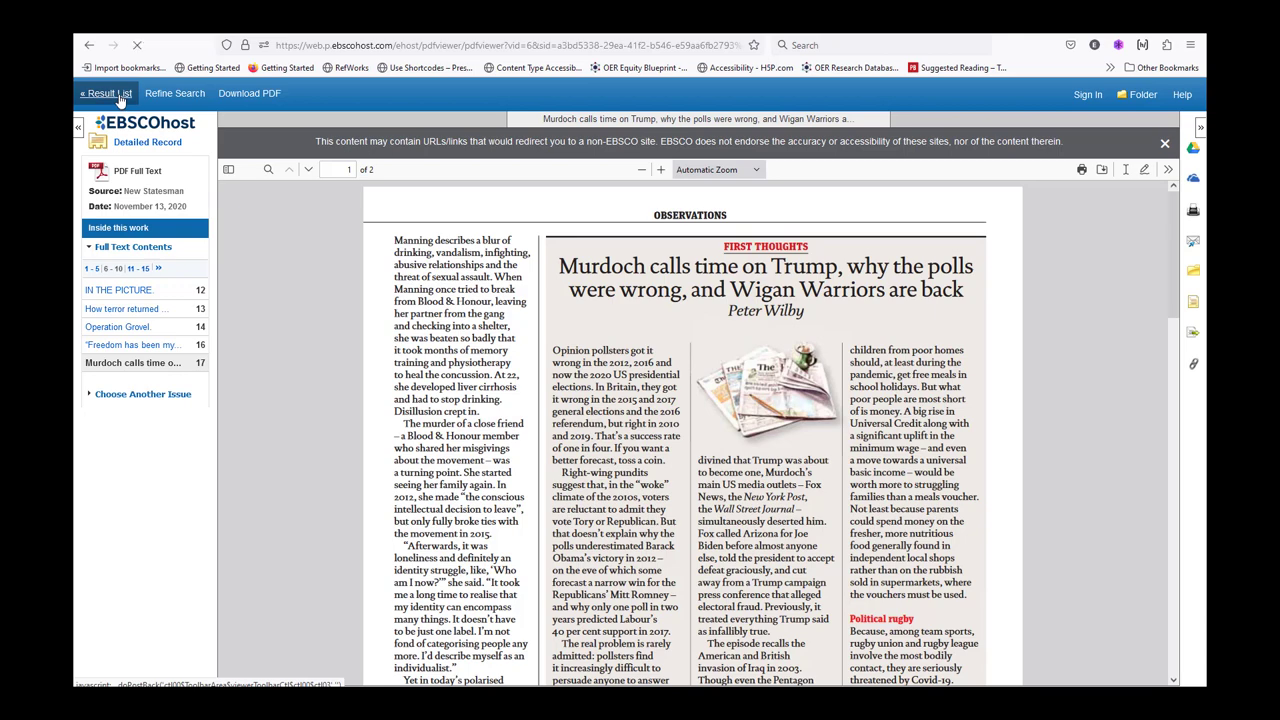
{"action": "scroll", "coordinate": [260, 226], "scroll_direction": "down", "scroll_amount": 3}
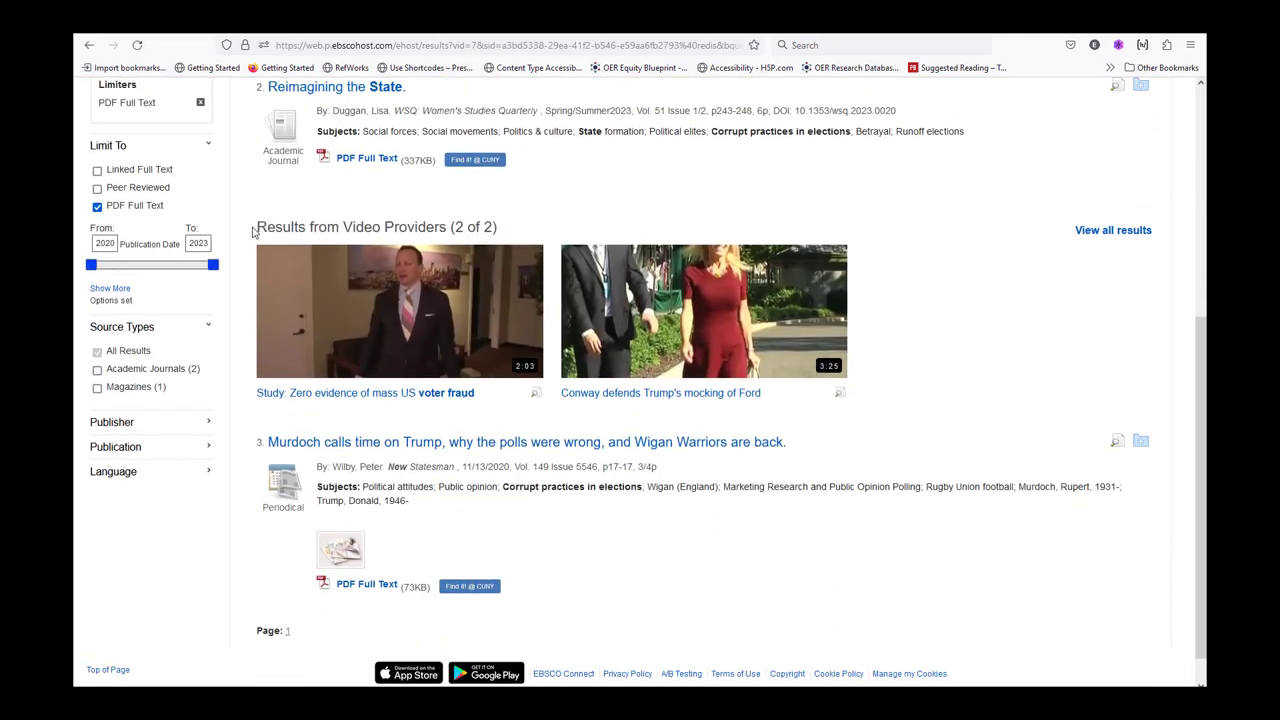
{"action": "scroll", "coordinate": [300, 220], "scroll_direction": "up", "scroll_amount": 5}
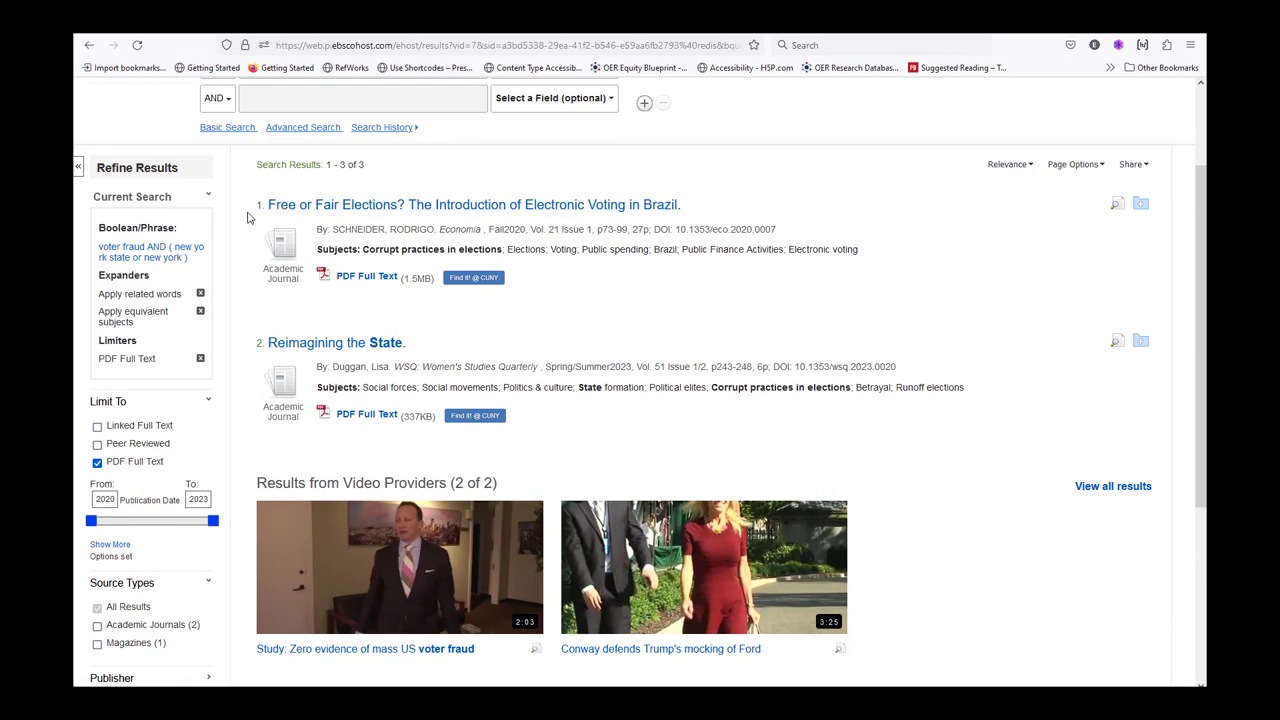
{"action": "scroll", "coordinate": [250, 217], "scroll_direction": "up", "scroll_amount": 3}
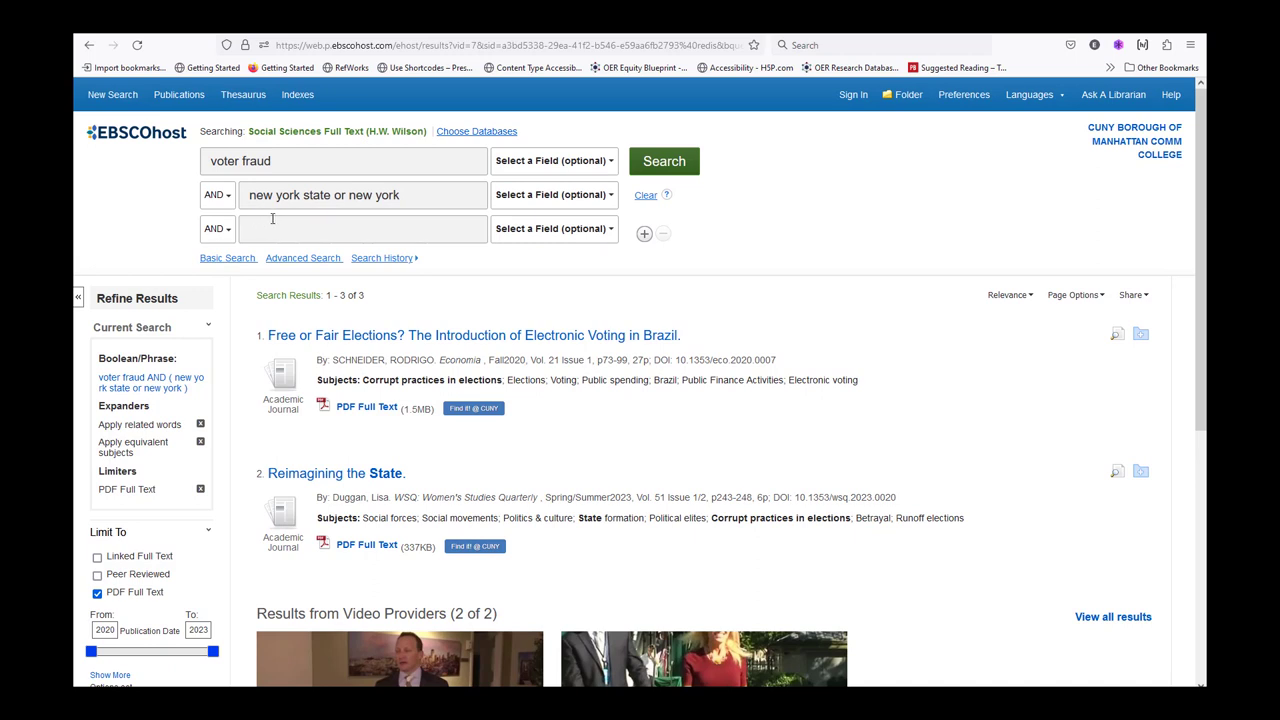
{"action": "scroll", "coordinate": [185, 459], "scroll_direction": "down", "scroll_amount": 1}
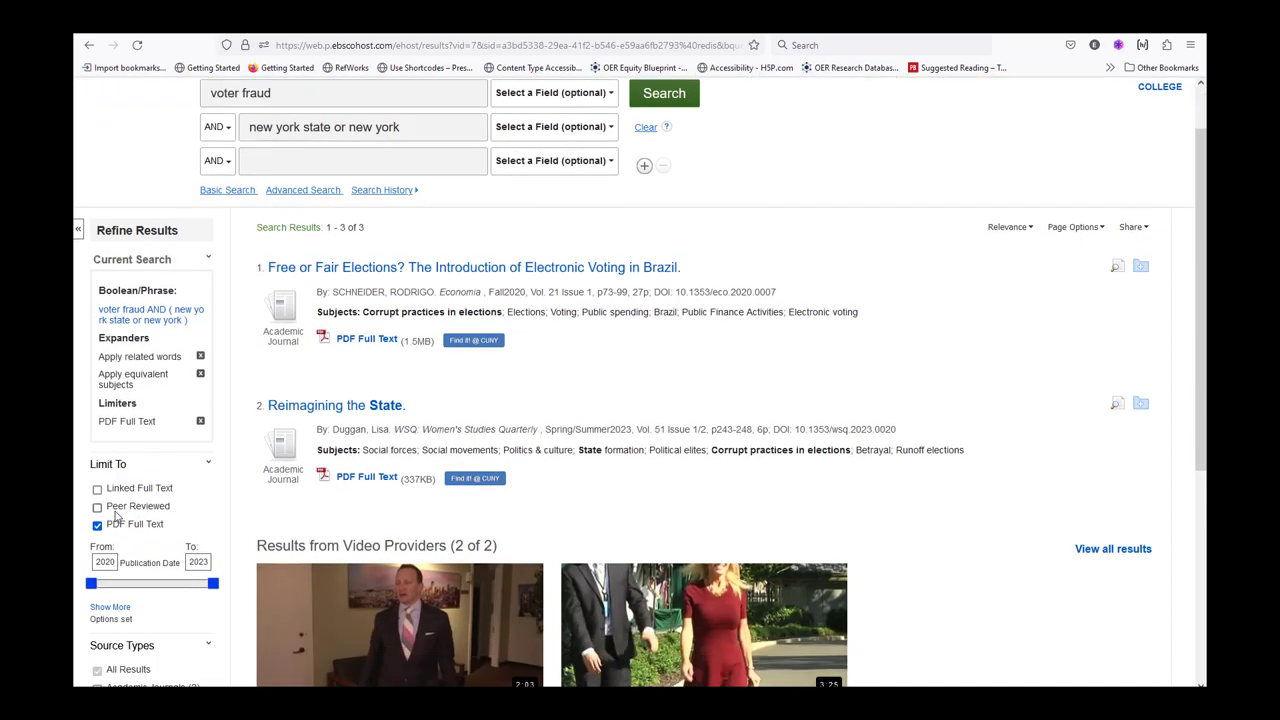
{"action": "left_click", "coordinate": [97, 526]}
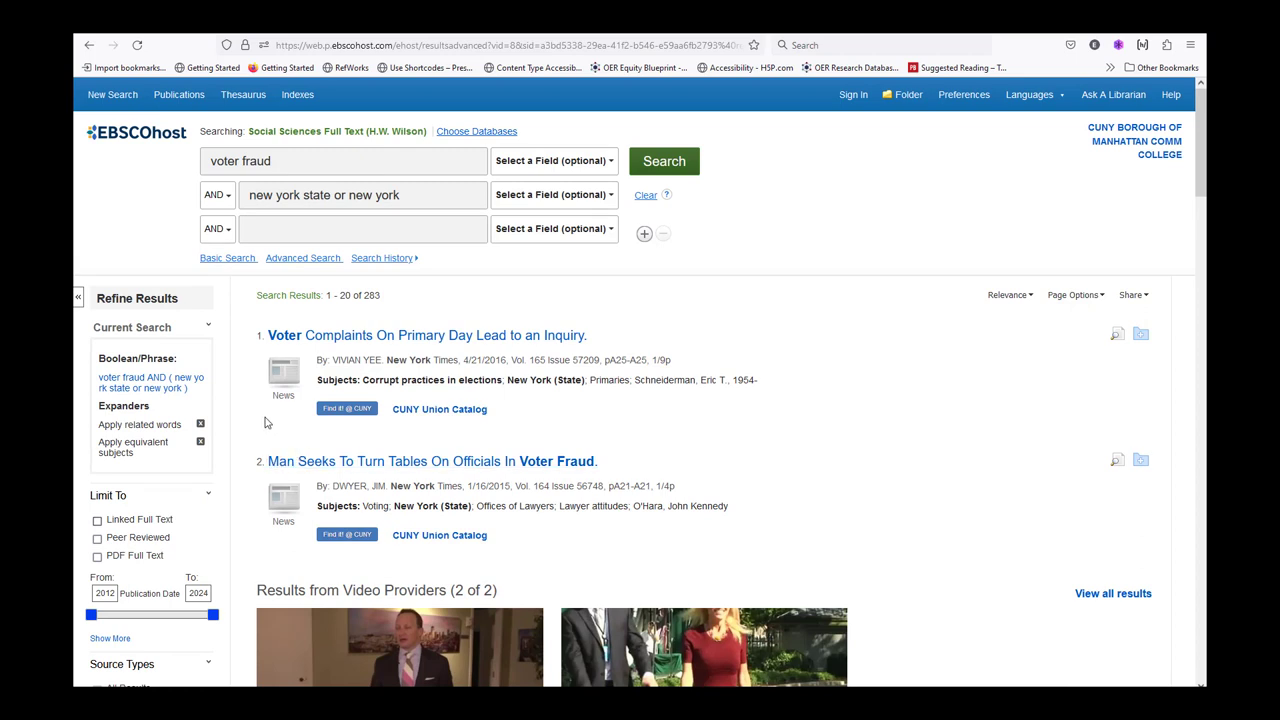
Replace the second search term with 'usa' and rerun the voter fraud search.
{"action": "left_click_drag", "start_coordinate": [401, 195], "coordinate": [245, 196]}
{"action": "type", "text": "usa"}
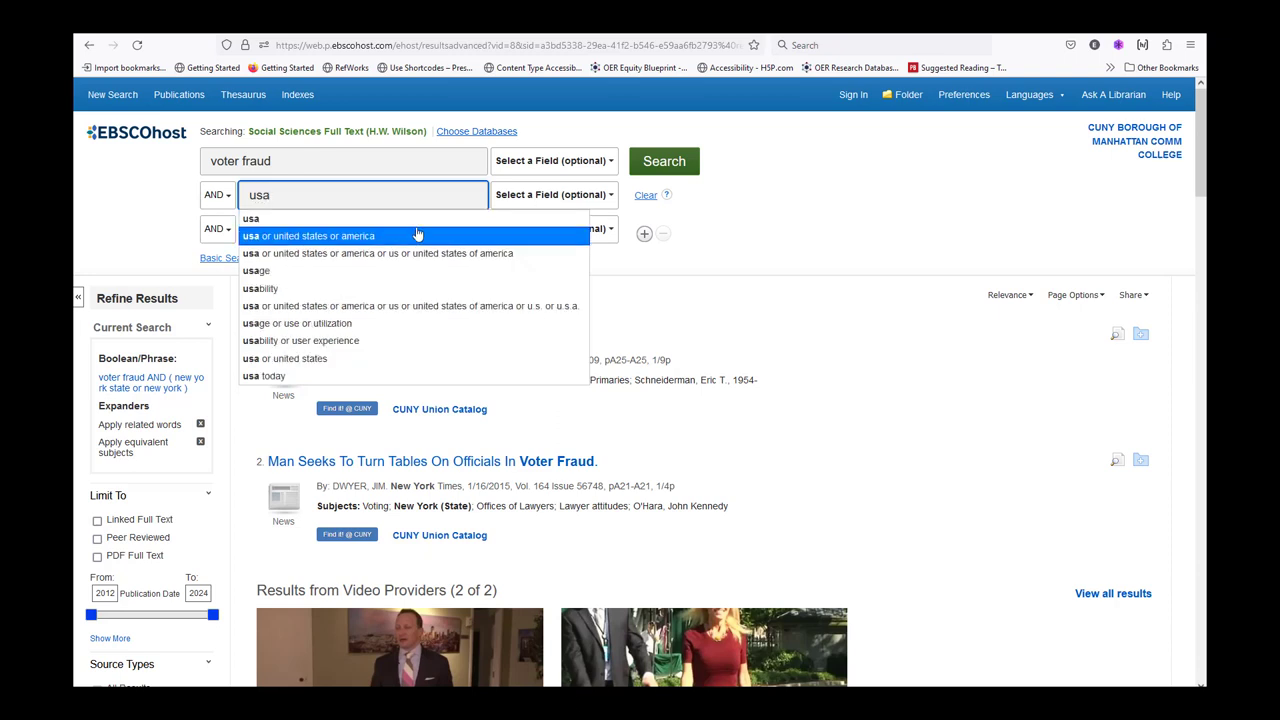
{"action": "key", "text": "Escape"}
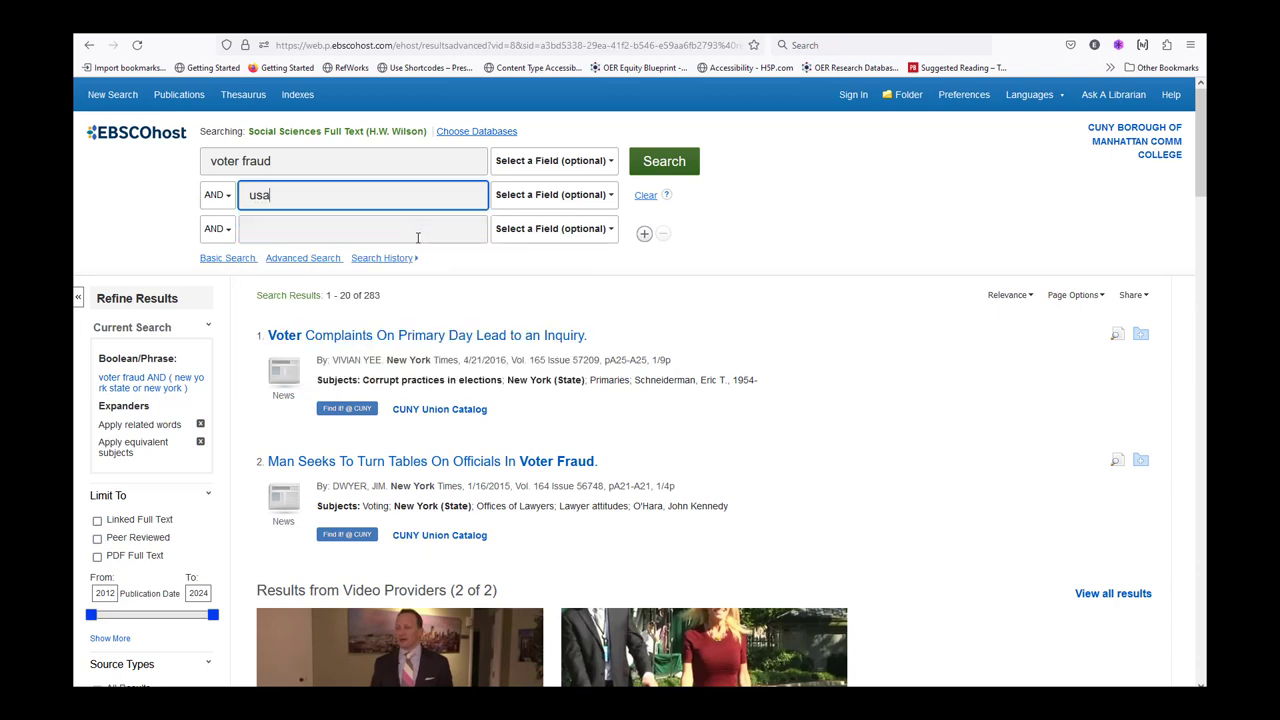
{"action": "left_click", "coordinate": [643, 167]}
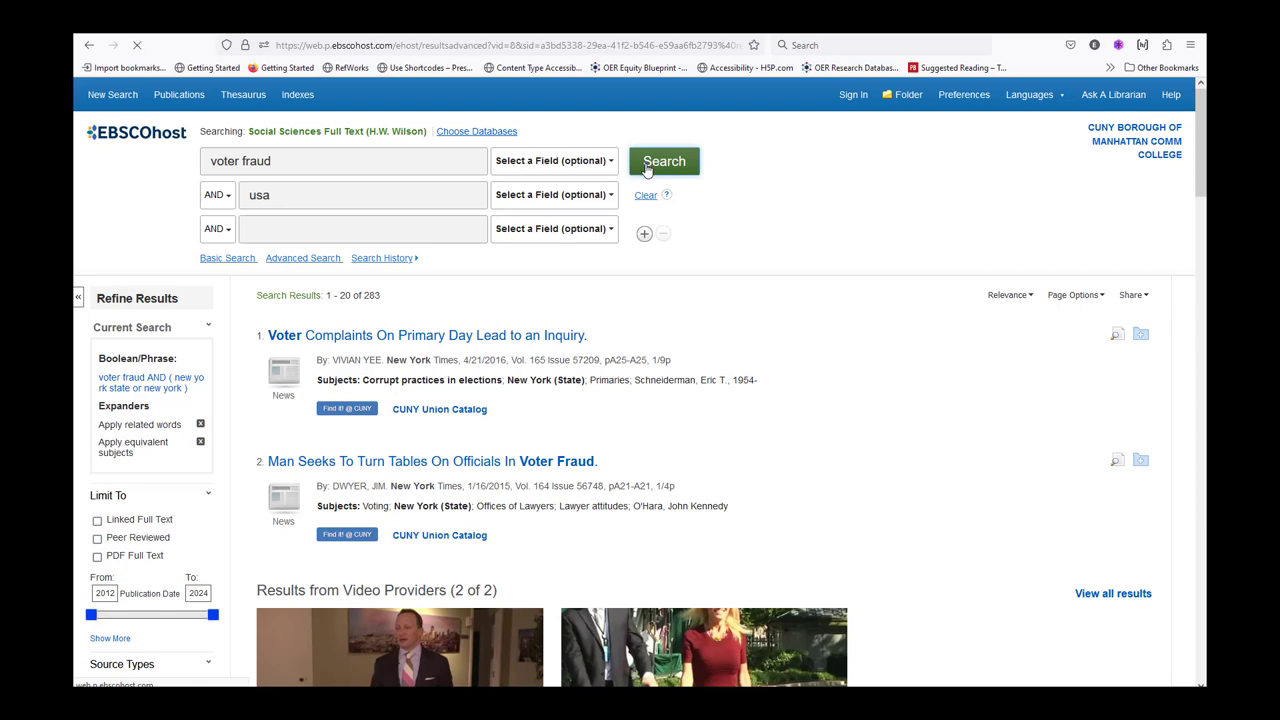